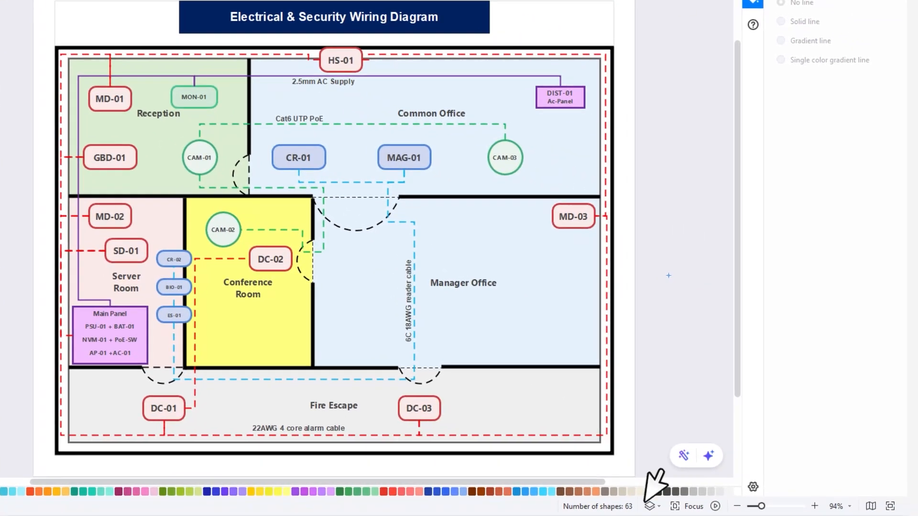
- Review the layer list of the finished wiring diagram
{"action": "left_click", "coordinate": [651, 505]}
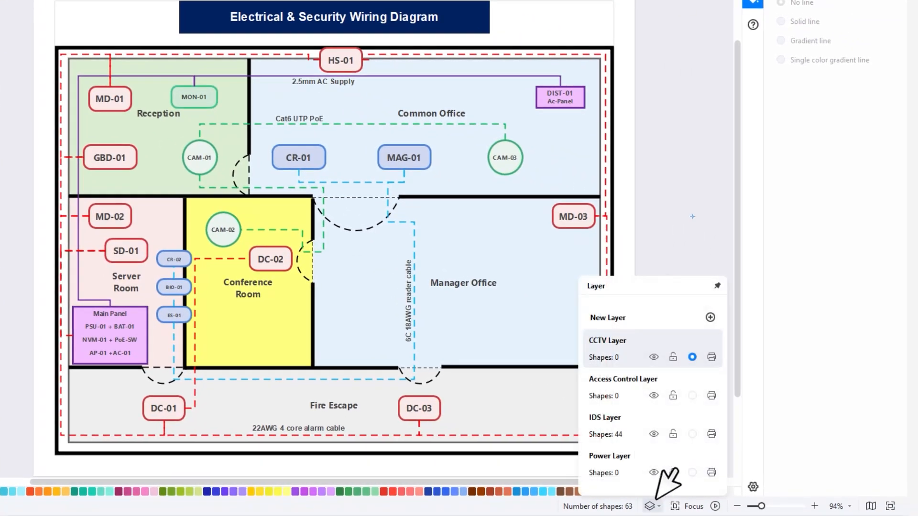
{"action": "left_click", "coordinate": [810, 382]}
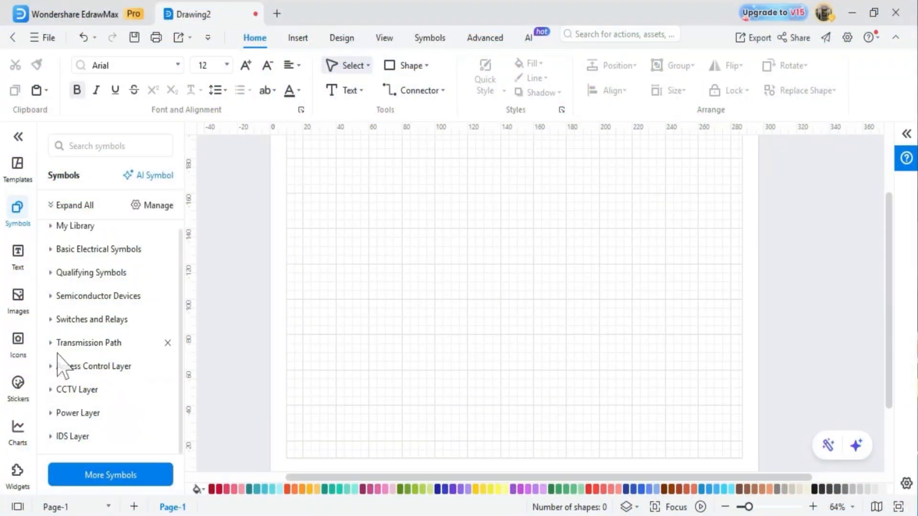
- Place the saved office floor plan from My Library on the blank page and shift it to fit the page width
{"action": "left_click", "coordinate": [56, 229]}
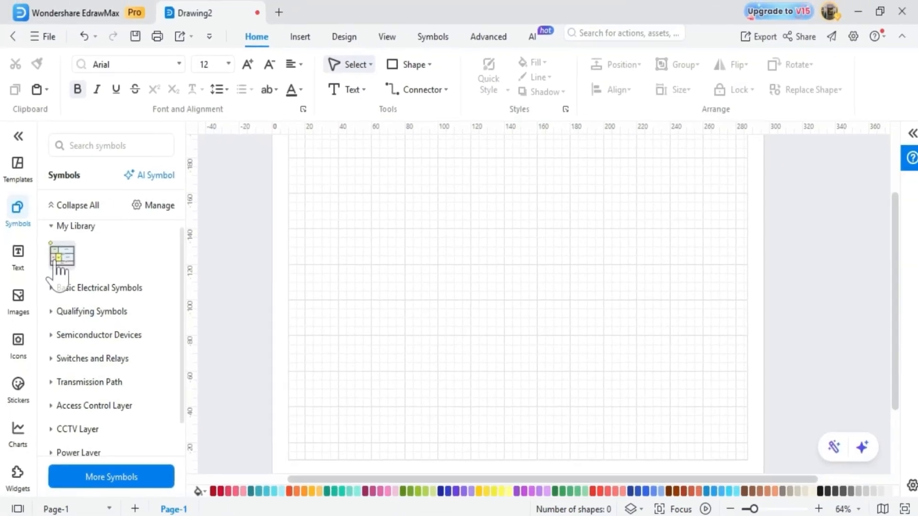
{"action": "left_click_drag", "start_coordinate": [84, 277], "coordinate": [620, 308]}
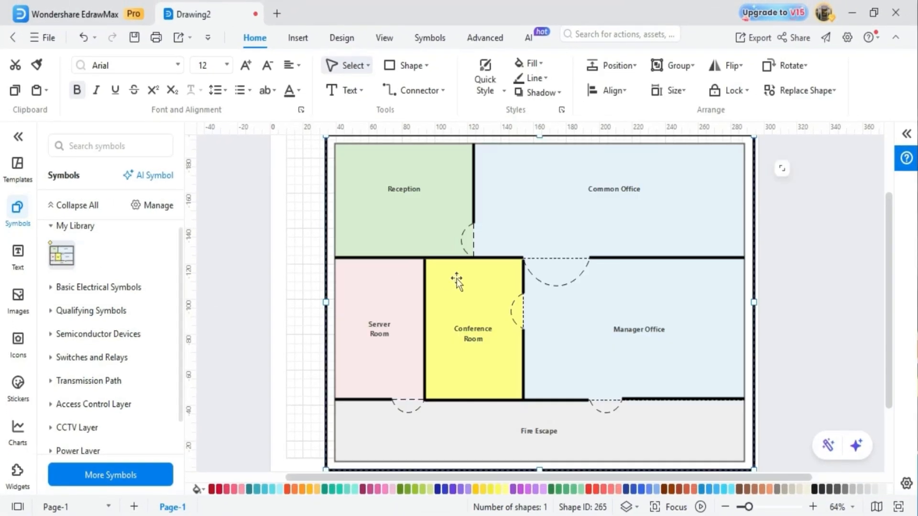
{"action": "left_click_drag", "start_coordinate": [579, 276], "coordinate": [562, 276]}
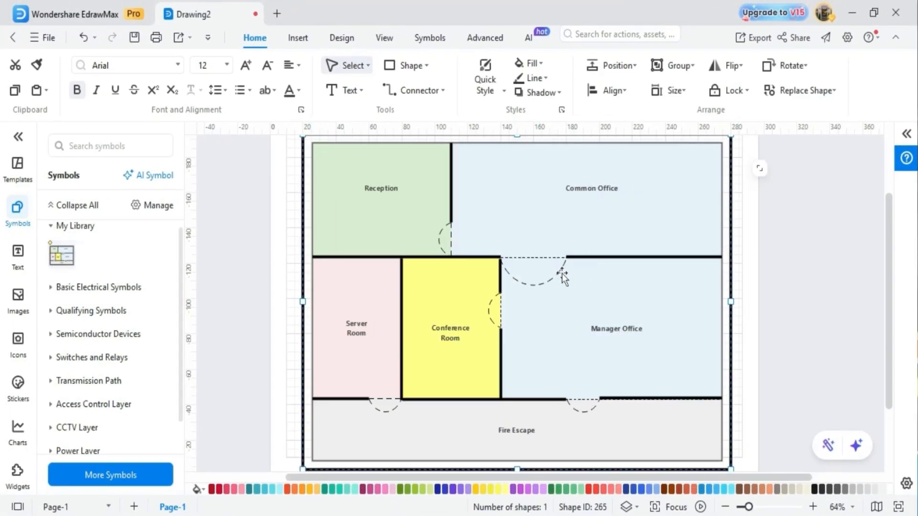
{"action": "left_click", "coordinate": [741, 282]}
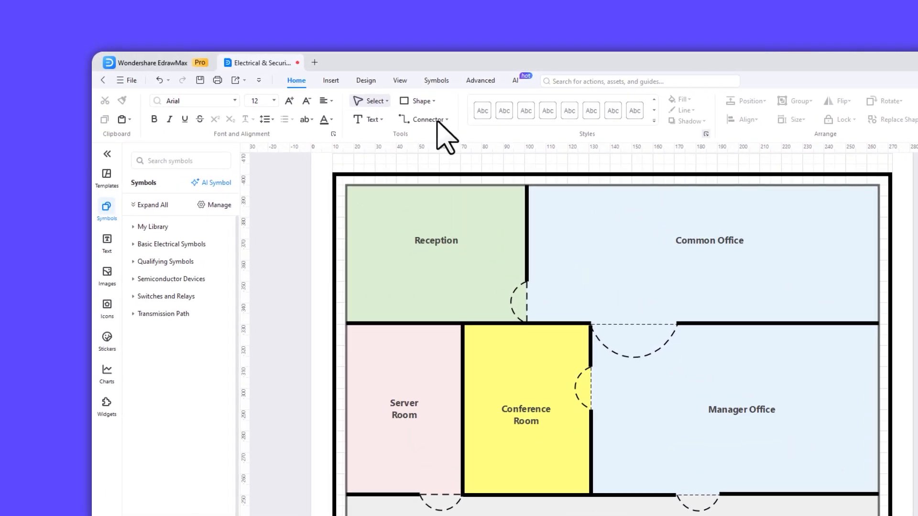
- Choose the right-angle Connector tool and open the view options
{"action": "left_click", "coordinate": [335, 100]}
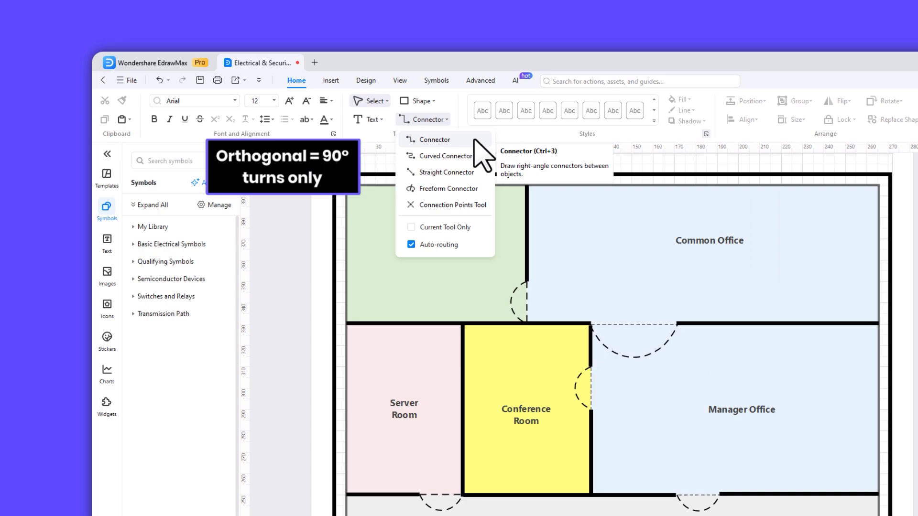
{"action": "left_click", "coordinate": [475, 140]}
{"action": "left_click", "coordinate": [400, 81]}
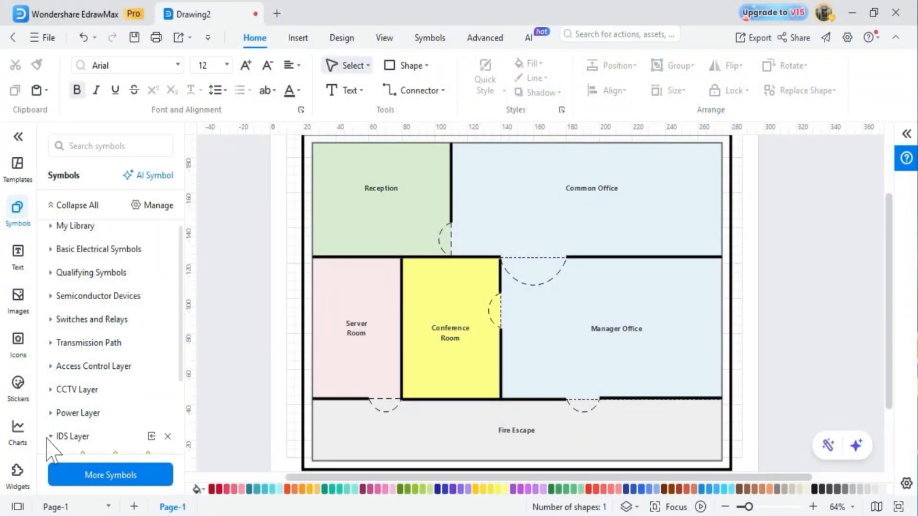
- Place the Power Layer symbols: DIST-01 in the Common Office, MON-01 in Reception and the Main Panel in the Server Room
{"action": "scroll", "coordinate": [61, 421], "scroll_direction": "down", "scroll_amount": 3}
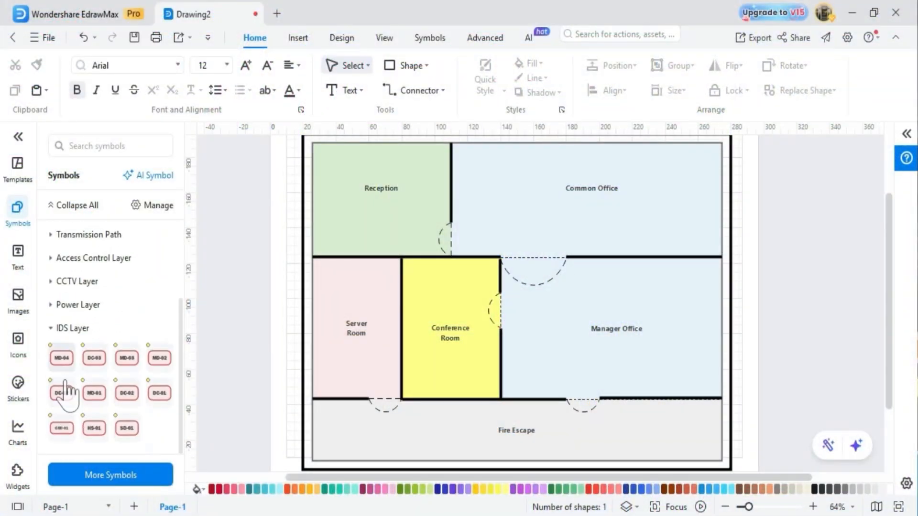
{"action": "left_click", "coordinate": [50, 304]}
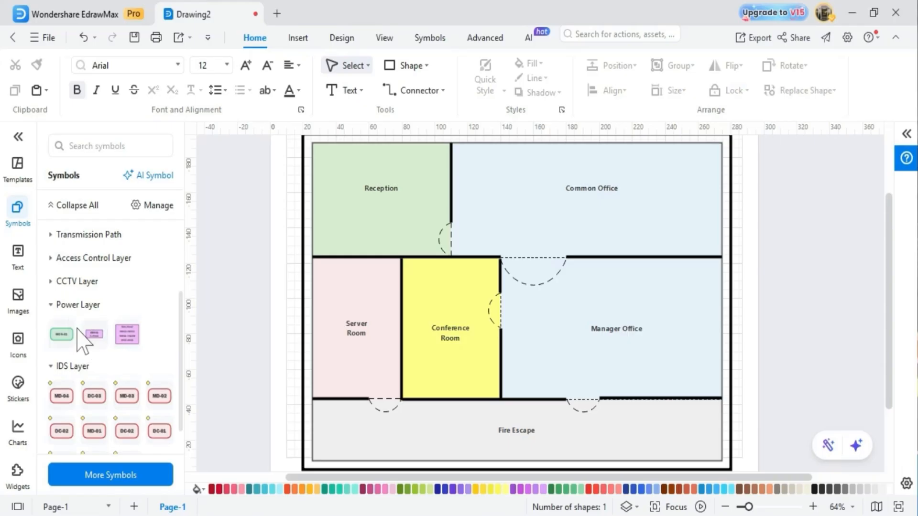
{"action": "left_click_drag", "start_coordinate": [94, 336], "coordinate": [697, 180]}
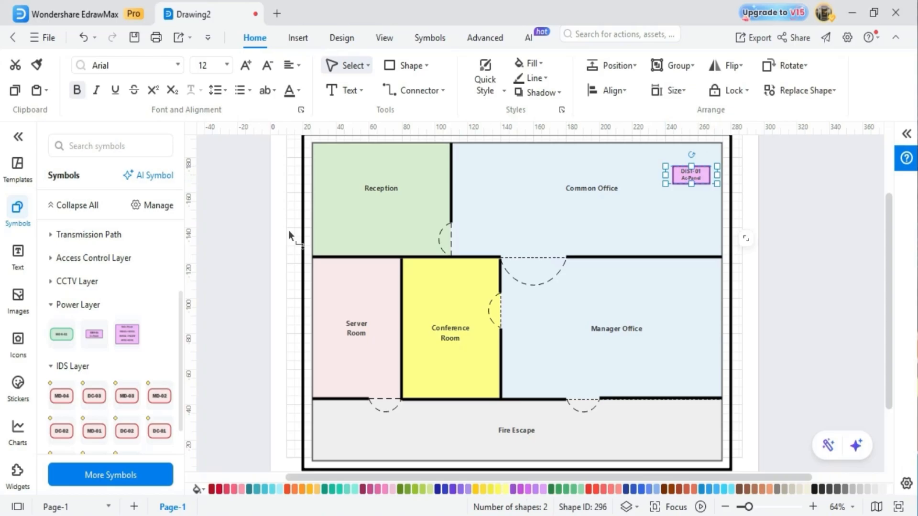
{"action": "left_click_drag", "start_coordinate": [64, 337], "coordinate": [417, 181]}
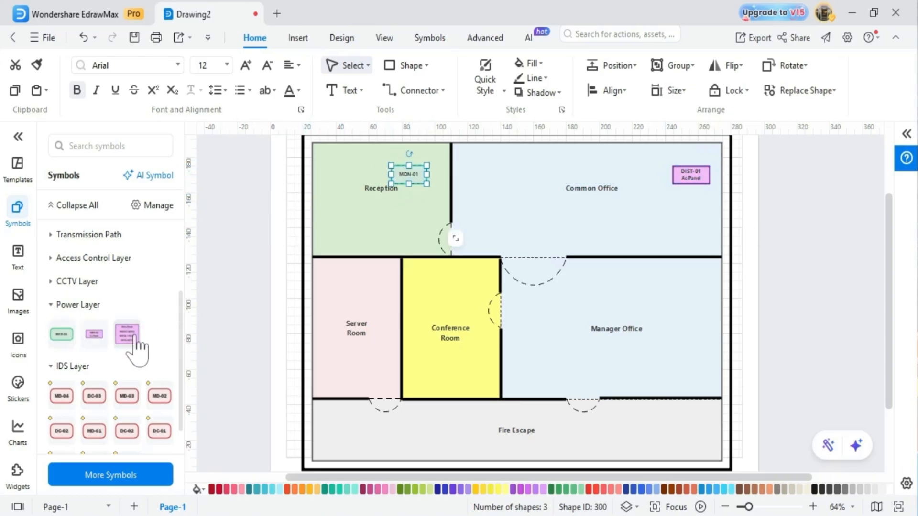
{"action": "left_click_drag", "start_coordinate": [119, 342], "coordinate": [337, 380]}
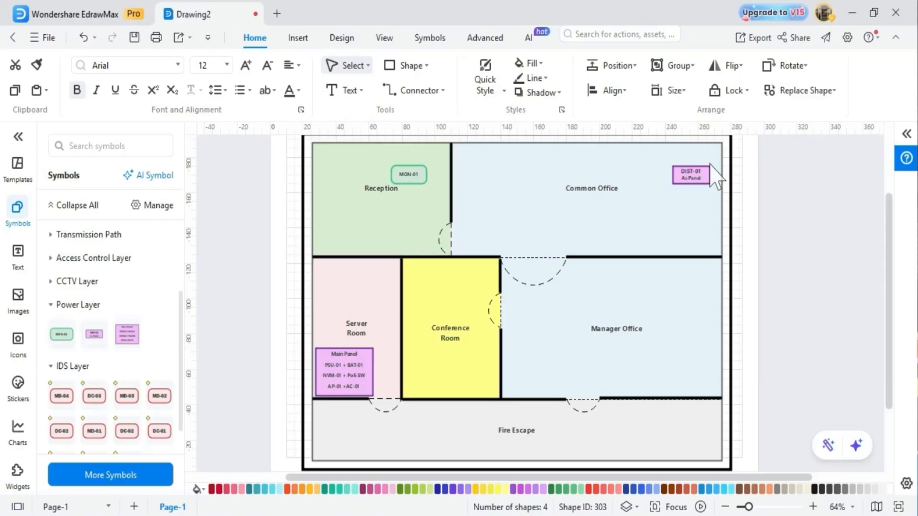
- Wire DIST-01 to MON-01 and the Main Panel to MON-01 with right-angle connectors
{"action": "left_click", "coordinate": [412, 90]}
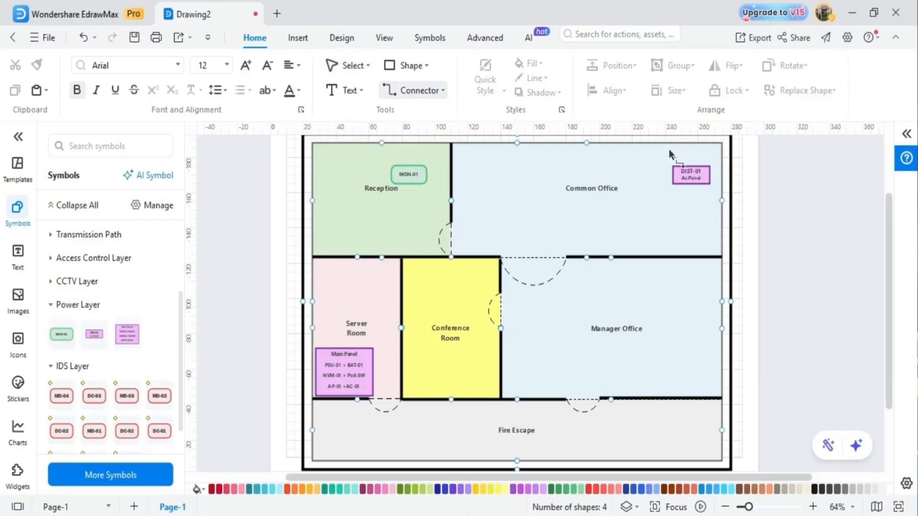
{"action": "mouse_move", "coordinate": [691, 167]}
{"action": "left_mouse_down"}
{"action": "mouse_move", "coordinate": [408, 167]}
{"action": "mouse_move", "coordinate": [418, 165]}
{"action": "left_mouse_up"}
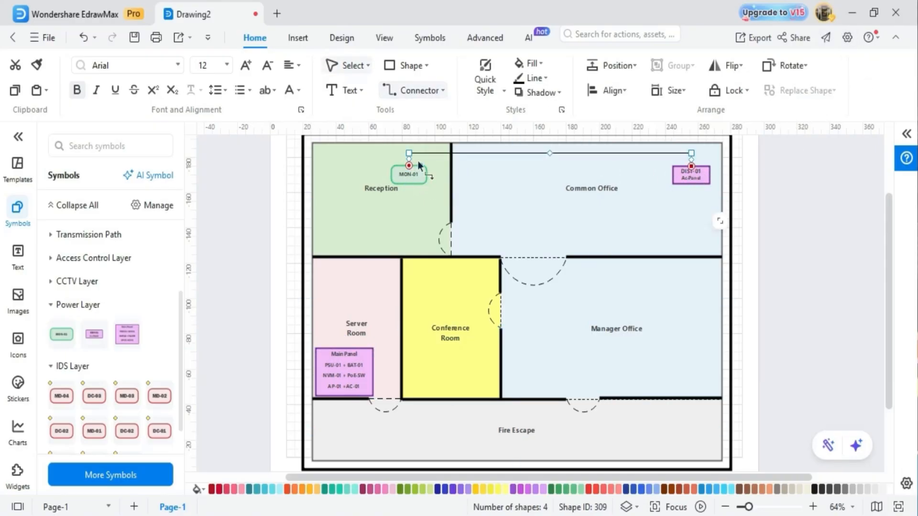
{"action": "left_click_drag", "start_coordinate": [344, 349], "coordinate": [409, 166]}
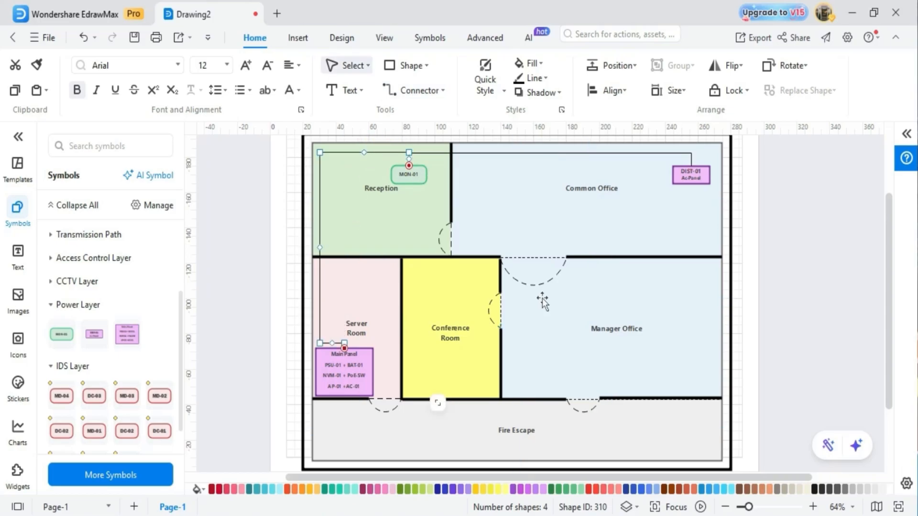
- Add the text label "2.5mm AC Supply" just below the power line in the Common Office
{"action": "left_click", "coordinate": [345, 90]}
{"action": "left_click", "coordinate": [781, 228]}
{"action": "type", "text": "2"}
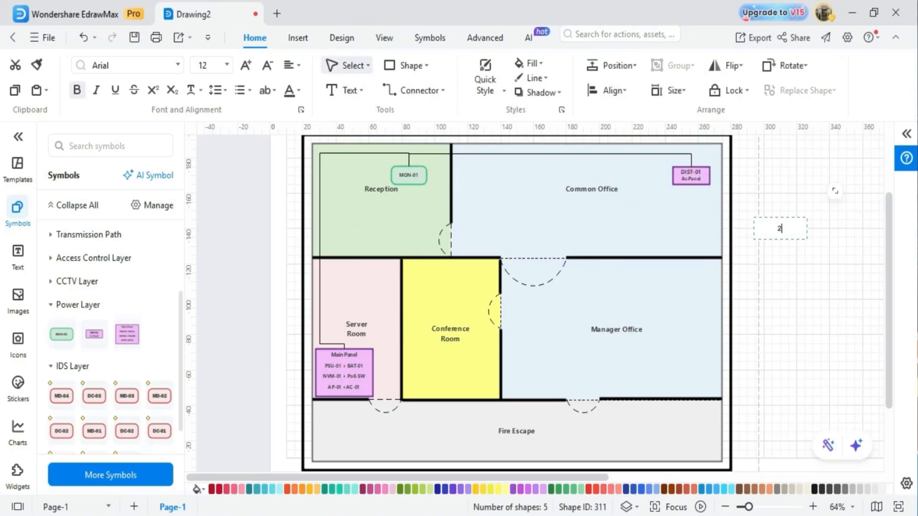
{"action": "type", "text": ".5mm AC Supply"}
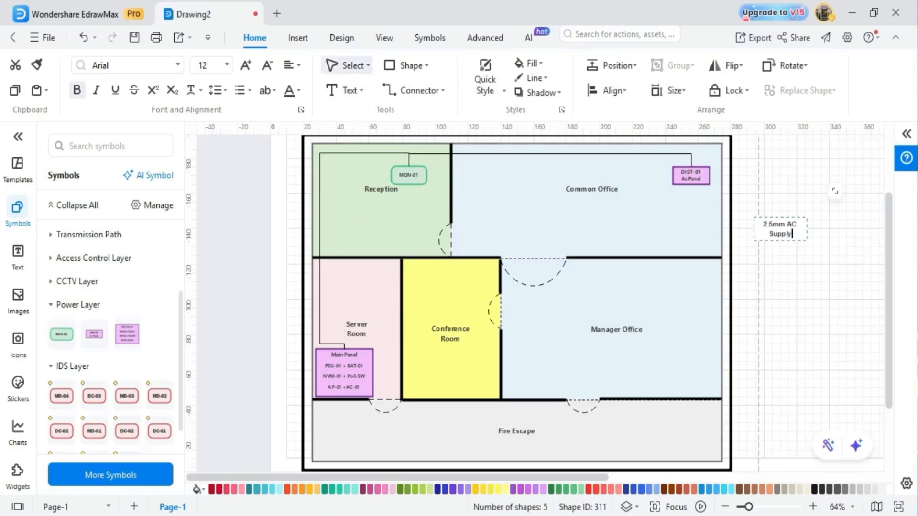
{"action": "left_click", "coordinate": [784, 230]}
{"action": "left_click_drag", "start_coordinate": [806, 229], "coordinate": [517, 160]}
{"action": "left_click", "coordinate": [818, 205]}
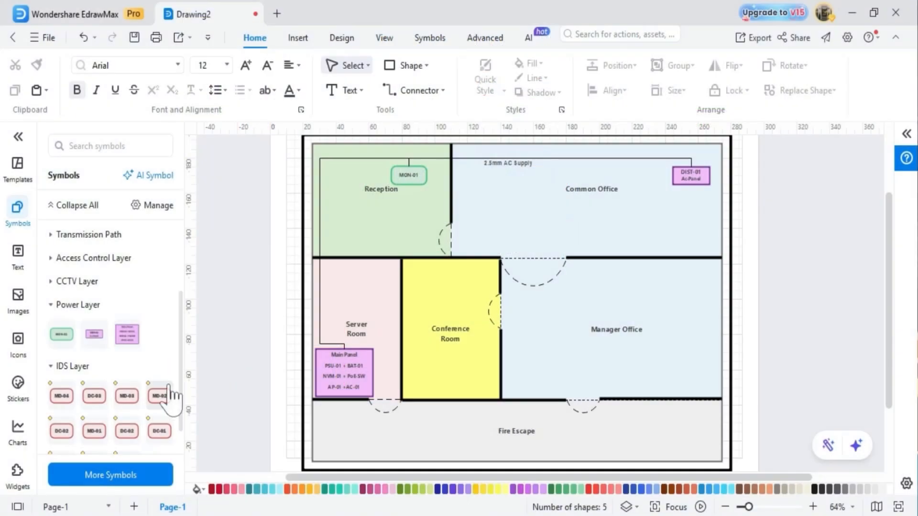
- Place motion detectors MD-01 in Reception, MD-02 in the Server Room and MD-03 in the Manager Office
{"action": "left_click_drag", "start_coordinate": [94, 431], "coordinate": [351, 188]}
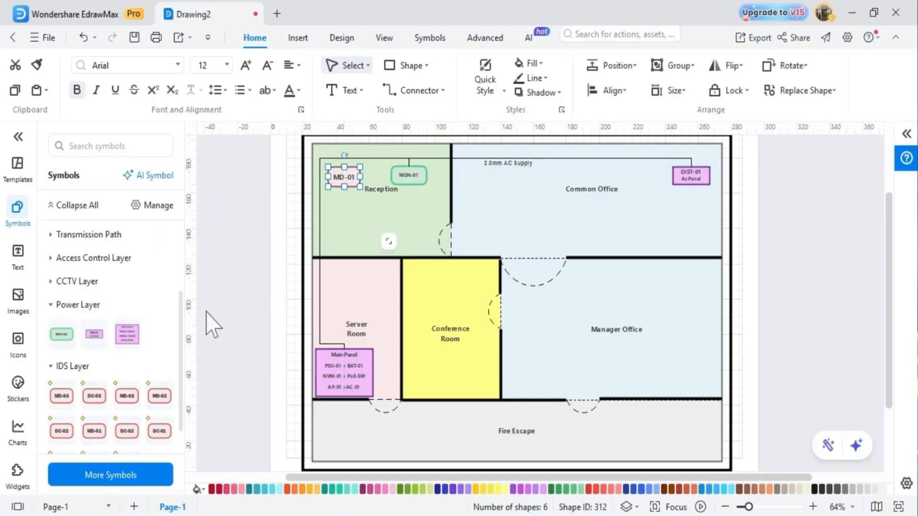
{"action": "left_click_drag", "start_coordinate": [159, 396], "coordinate": [333, 293]}
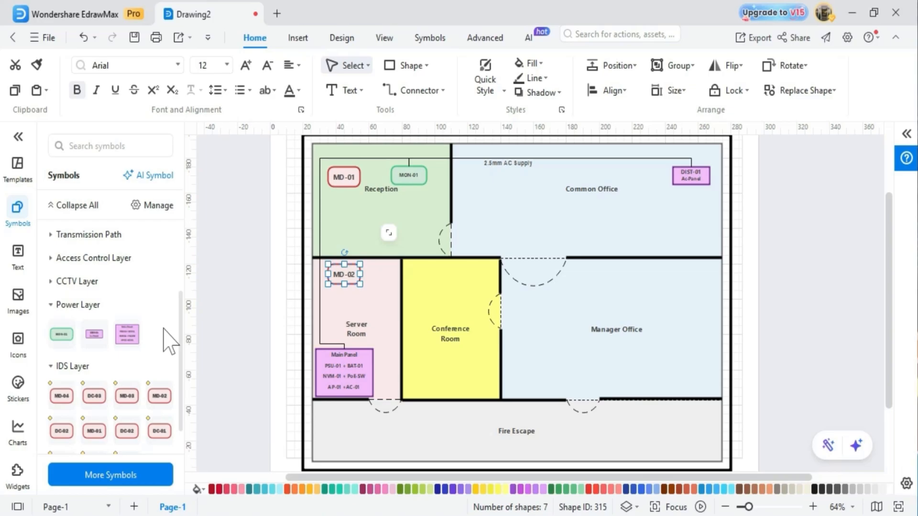
{"action": "left_click_drag", "start_coordinate": [127, 396], "coordinate": [701, 275]}
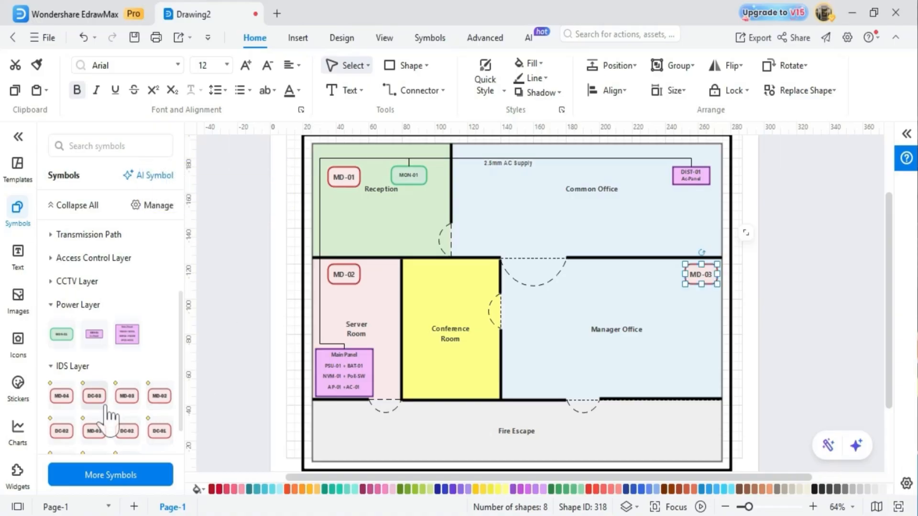
- Place door contacts DC-01 and DC-03 below the Fire Escape doors and DC-02 beside the Conference Room door
{"action": "scroll", "coordinate": [107, 411], "scroll_direction": "down", "scroll_amount": 2}
{"action": "left_click_drag", "start_coordinate": [159, 393], "coordinate": [387, 434]}
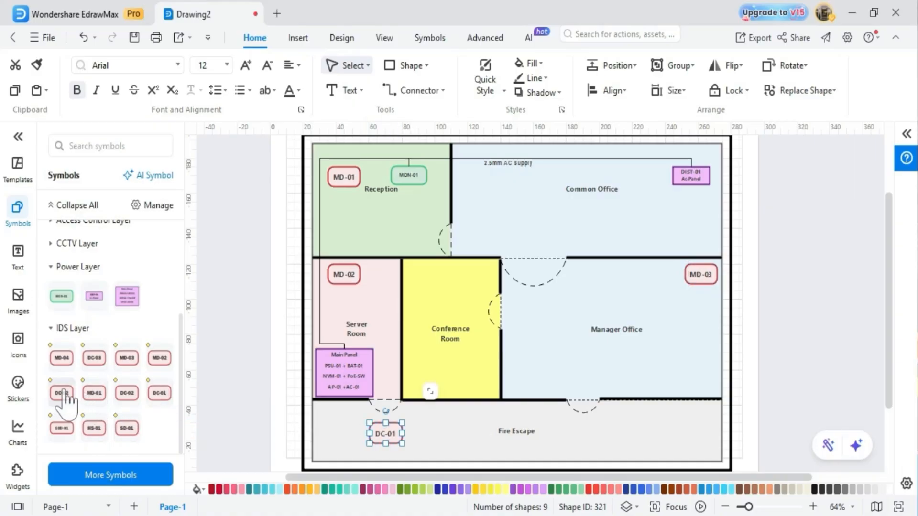
{"action": "left_click_drag", "start_coordinate": [62, 393], "coordinate": [471, 311]}
{"action": "left_click_drag", "start_coordinate": [94, 358], "coordinate": [582, 434]}
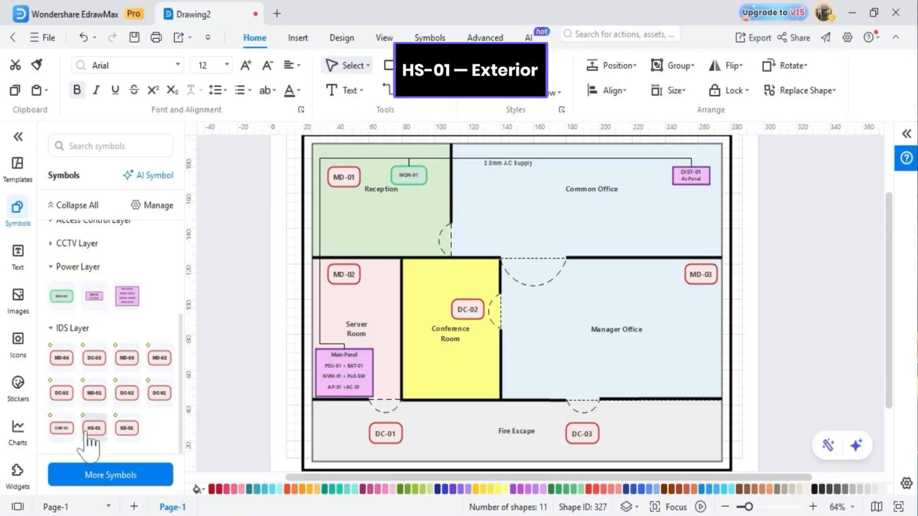
- Place HS-01 on the upper exterior wall, GBD-01 below MD-01 in Reception and SD-01 below MD-02 in the Server Room
{"action": "left_click_drag", "start_coordinate": [93, 429], "coordinate": [530, 156]}
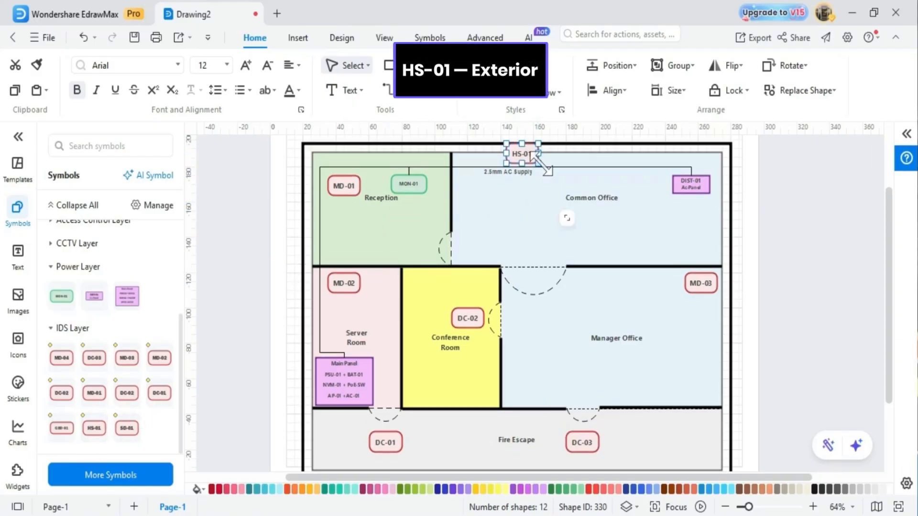
{"action": "left_click", "coordinate": [513, 235]}
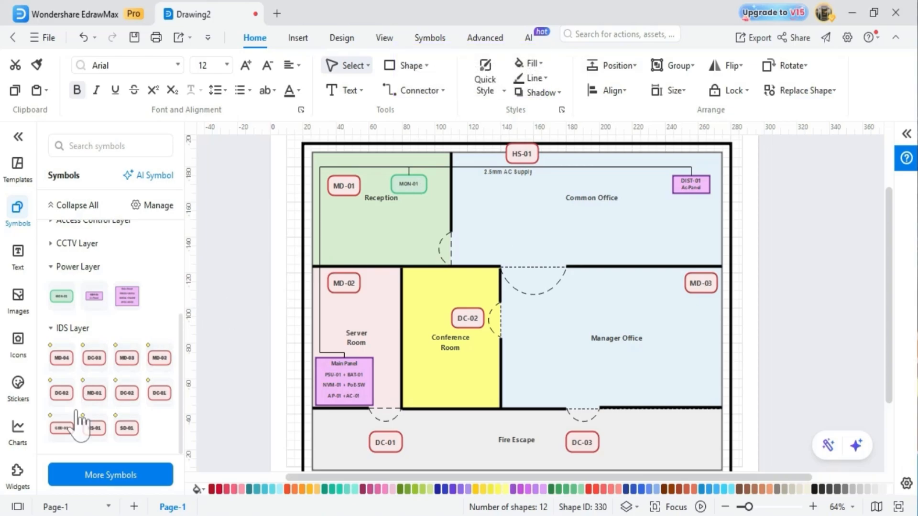
{"action": "left_click_drag", "start_coordinate": [51, 437], "coordinate": [352, 245]}
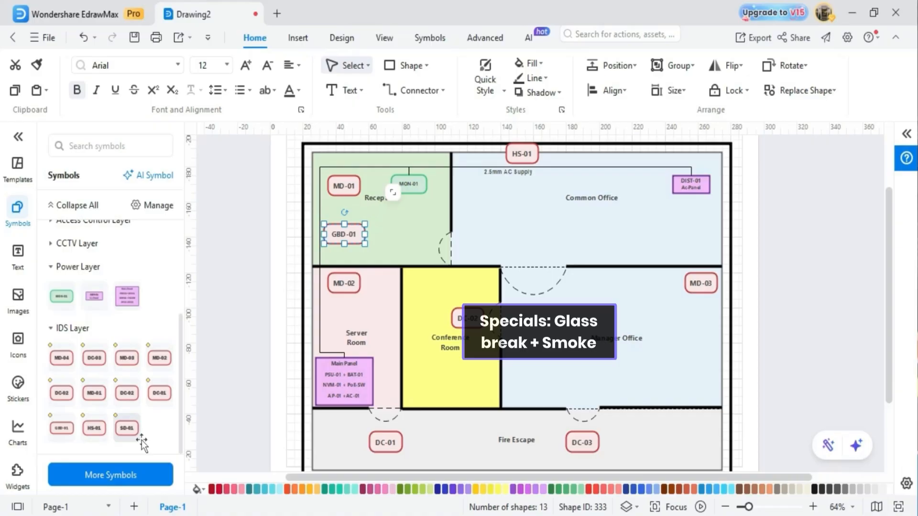
{"action": "left_click_drag", "start_coordinate": [142, 442], "coordinate": [368, 325]}
{"action": "left_click", "coordinate": [496, 216]}
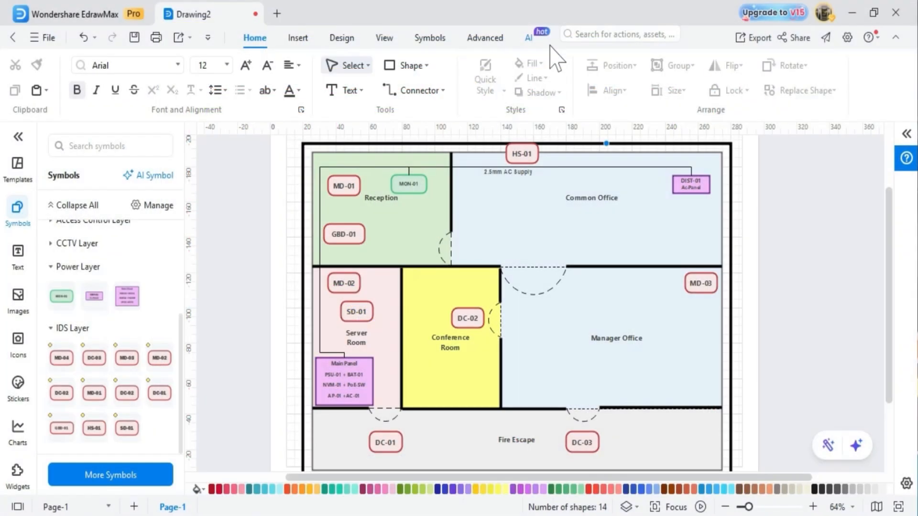
- Connect HS-01 to MD-01 and MD-01 to GBD-01 with right-angle connectors routed through the gap in the outer wall
{"action": "left_click", "coordinate": [399, 93]}
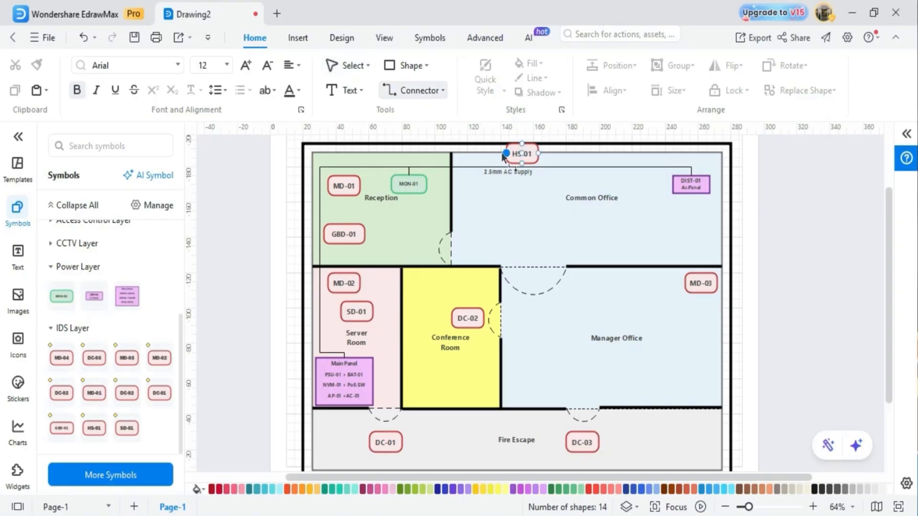
{"action": "left_click_drag", "start_coordinate": [505, 155], "coordinate": [344, 176]}
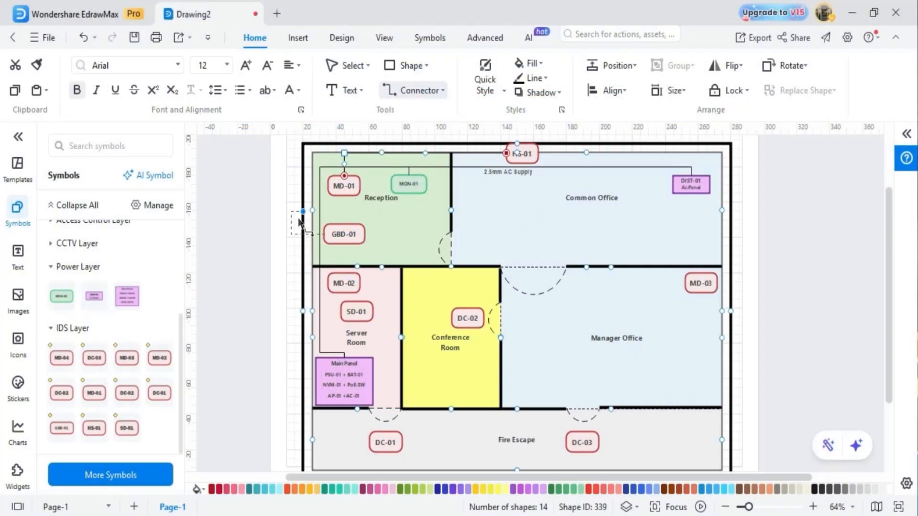
{"action": "left_click_drag", "start_coordinate": [345, 181], "coordinate": [344, 178]}
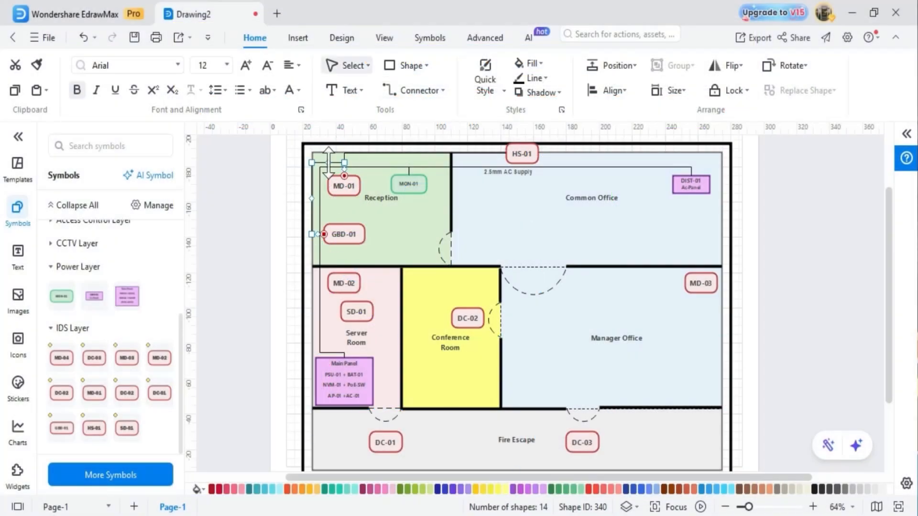
{"action": "scroll", "coordinate": [306, 194], "scroll_direction": "up", "scroll_amount": 5}
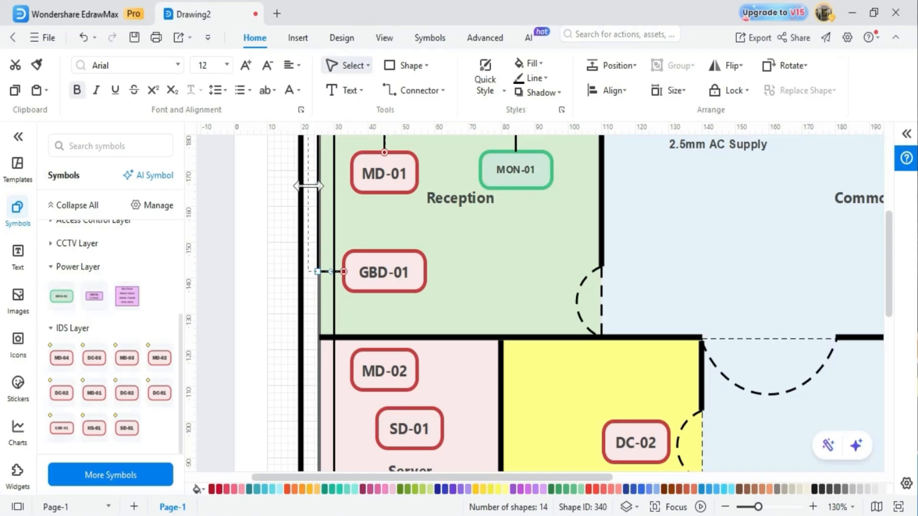
- Connect GBD-01 to MD-02 and MD-02 to SD-01 with right-angle connectors routed through the gap in the outer wall
{"action": "scroll", "coordinate": [379, 136], "scroll_direction": "down", "scroll_amount": 1}
{"action": "left_click", "coordinate": [412, 91]}
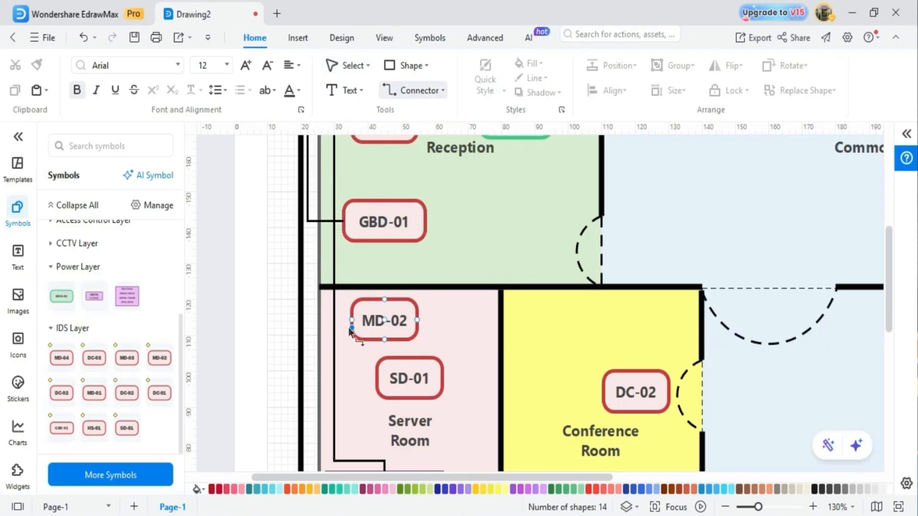
{"action": "left_click_drag", "start_coordinate": [350, 329], "coordinate": [344, 221]}
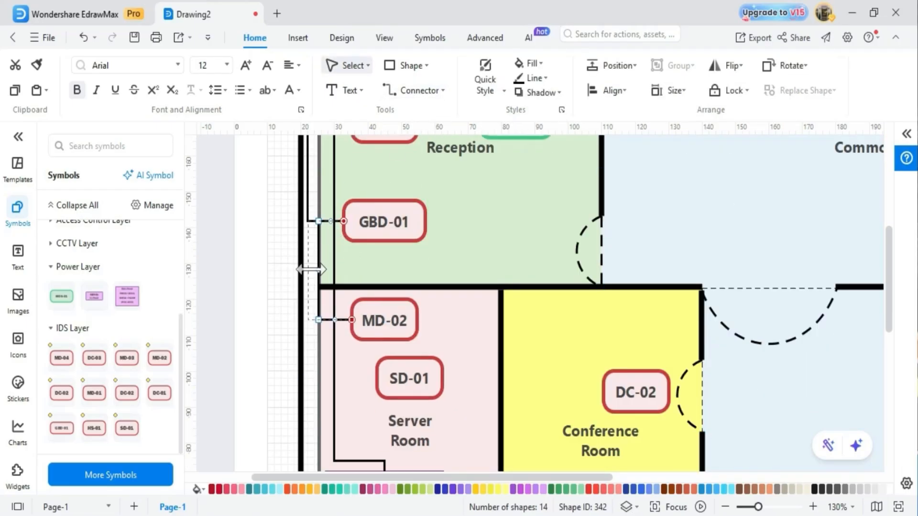
{"action": "scroll", "coordinate": [345, 294], "scroll_direction": "down", "scroll_amount": 1}
{"action": "key", "text": "ctrl+3"}
{"action": "left_click_drag", "start_coordinate": [376, 328], "coordinate": [352, 269]}
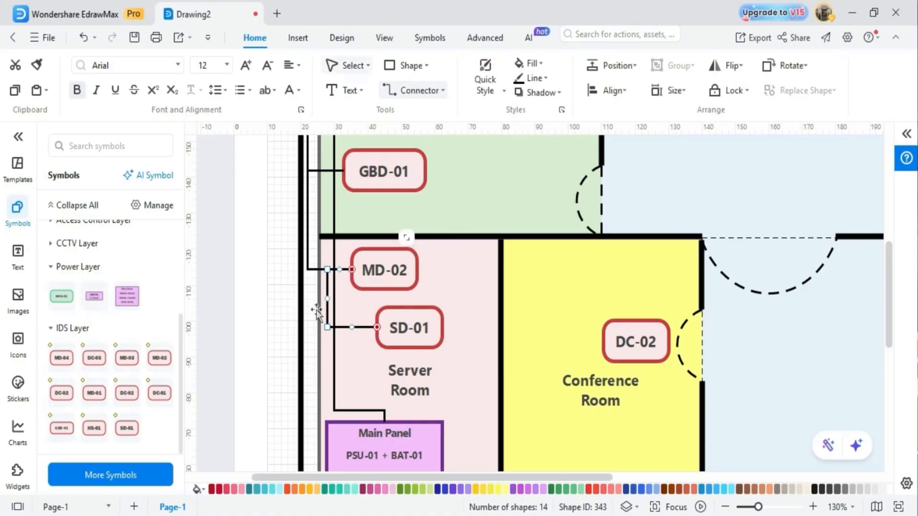
{"action": "left_click_drag", "start_coordinate": [327, 299], "coordinate": [308, 299]}
{"action": "left_click", "coordinate": [293, 312]}
- Connect SD-01 to the underside of DC-01, routing the connector down the outer wall gap and along the lower edge of the Fire Escape
{"action": "scroll", "coordinate": [393, 173], "scroll_direction": "down", "scroll_amount": 3}
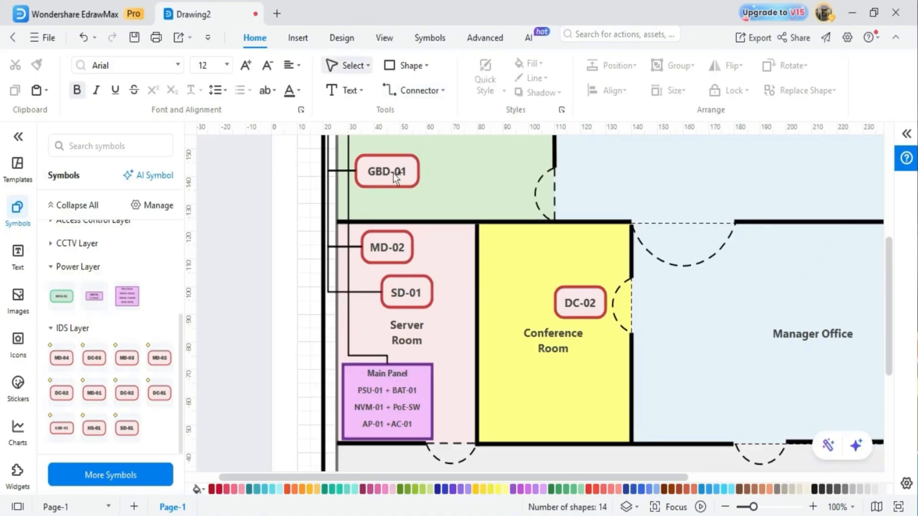
{"action": "scroll", "coordinate": [341, 225], "scroll_direction": "down", "scroll_amount": 1}
{"action": "key", "text": "ctrl+3"}
{"action": "left_click_drag", "start_coordinate": [352, 407], "coordinate": [453, 464]}
{"action": "key", "text": "ctrl+1"}
{"action": "scroll", "coordinate": [324, 289], "scroll_direction": "up", "scroll_amount": 5}
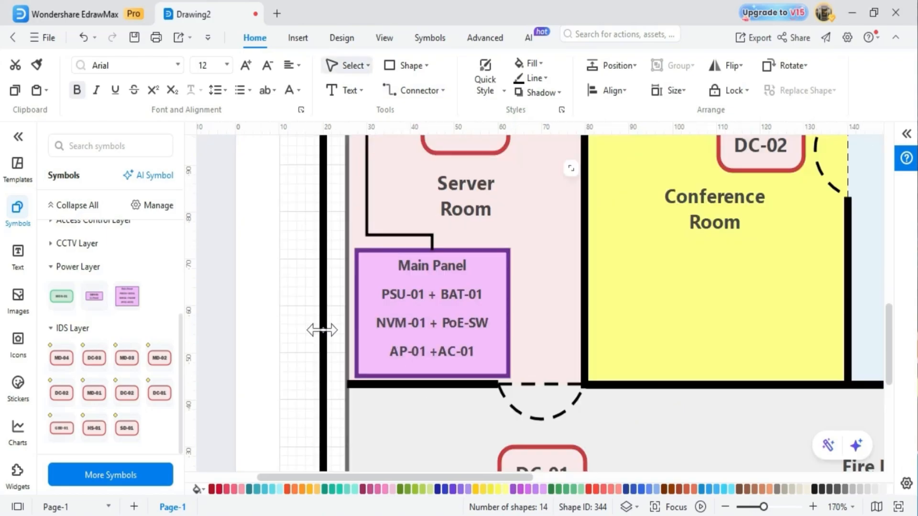
{"action": "scroll", "coordinate": [328, 328], "scroll_direction": "down", "scroll_amount": 3}
{"action": "scroll", "coordinate": [594, 317], "scroll_direction": "down", "scroll_amount": 5}
- Connect the undersides of DC-03 and DC-01 with a right-angle connector along the lower edge of the Fire Escape
{"action": "key", "text": "ctrl+3"}
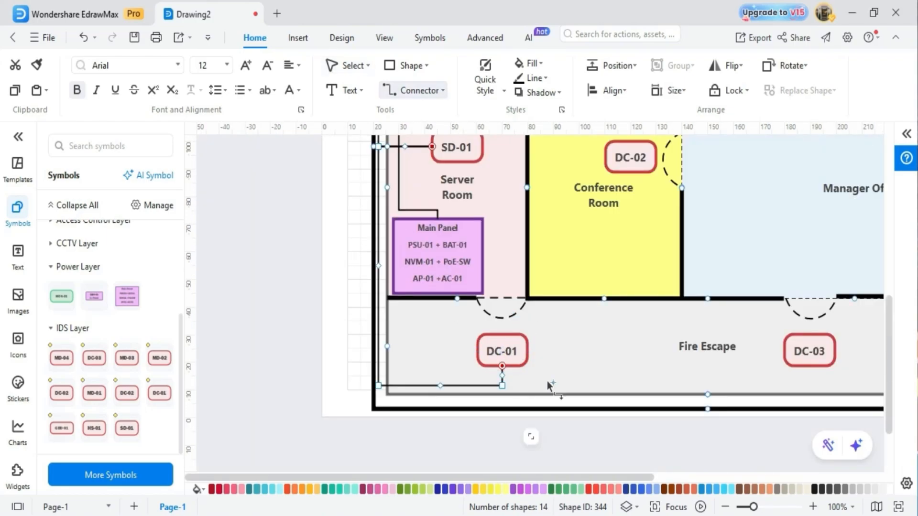
{"action": "left_click_drag", "start_coordinate": [809, 370], "coordinate": [502, 368]}
{"action": "key", "text": "ctrl+1"}
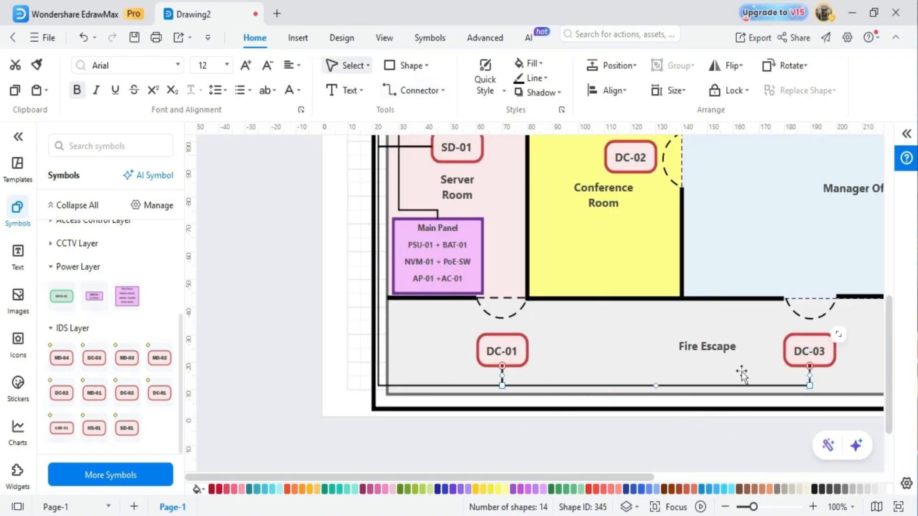
- Connect DC-01 to DC-02 and move the vertical segment close to the wall between the Server Room and Conference Room
{"action": "scroll", "coordinate": [754, 356], "scroll_direction": "right", "scroll_amount": 4}
{"action": "scroll", "coordinate": [746, 266], "scroll_direction": "up", "scroll_amount": 2}
{"action": "scroll", "coordinate": [539, 241], "scroll_direction": "down", "scroll_amount": 2}
{"action": "left_click", "coordinate": [417, 91]}
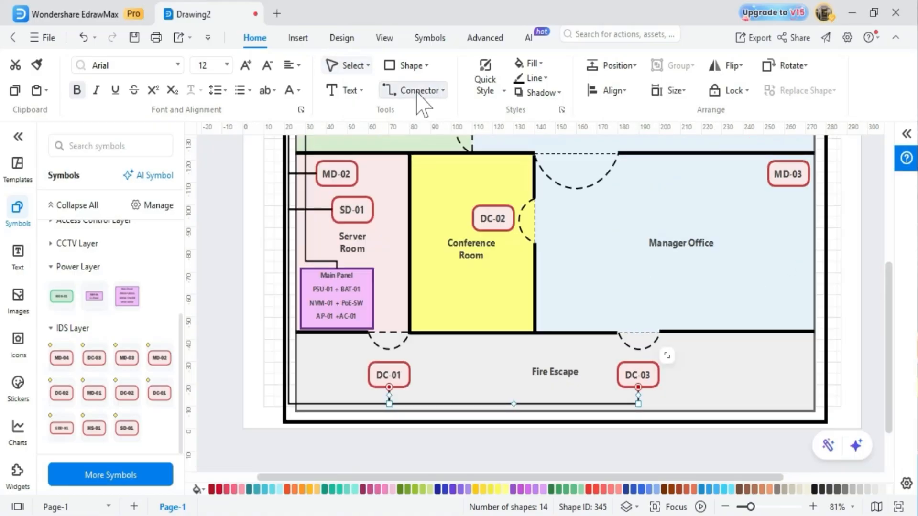
{"action": "left_click_drag", "start_coordinate": [410, 374], "coordinate": [471, 219]}
{"action": "key", "text": "ctrl+1"}
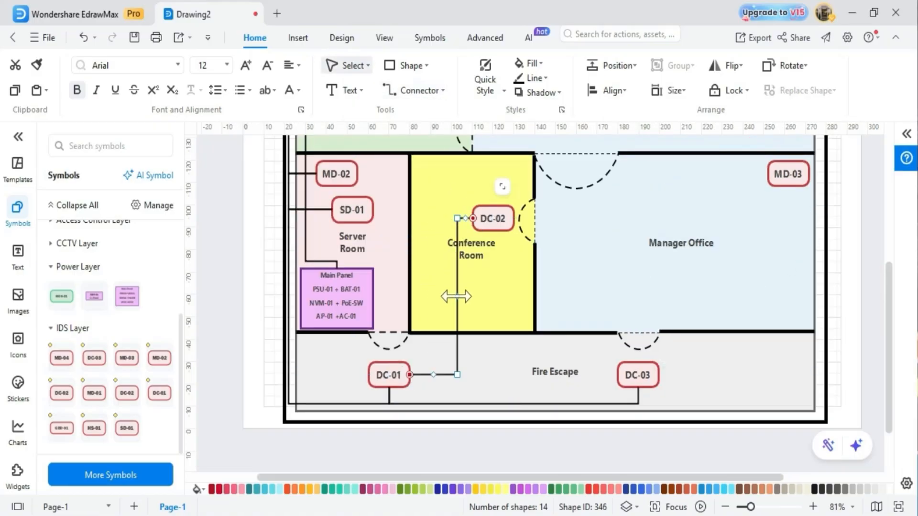
{"action": "left_click_drag", "start_coordinate": [455, 297], "coordinate": [421, 282]}
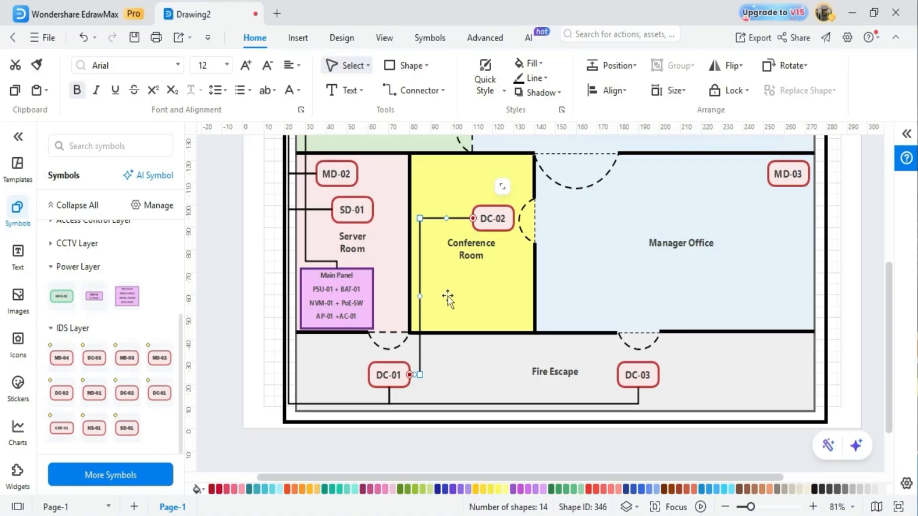
- Connect DC-03 to MD-03 and route the vertical segment through the wall gap beside the Manager Office
{"action": "key", "text": "ctrl+3"}
{"action": "mouse_move", "coordinate": [640, 396]}
{"action": "left_mouse_down"}
{"action": "mouse_move", "coordinate": [836, 232]}
{"action": "mouse_move", "coordinate": [811, 173]}
{"action": "left_mouse_up"}
{"action": "key", "text": "ctrl+1"}
{"action": "scroll", "coordinate": [829, 266], "scroll_direction": "up", "scroll_amount": 2}
{"action": "left_click_drag", "start_coordinate": [824, 294], "coordinate": [817, 294]}
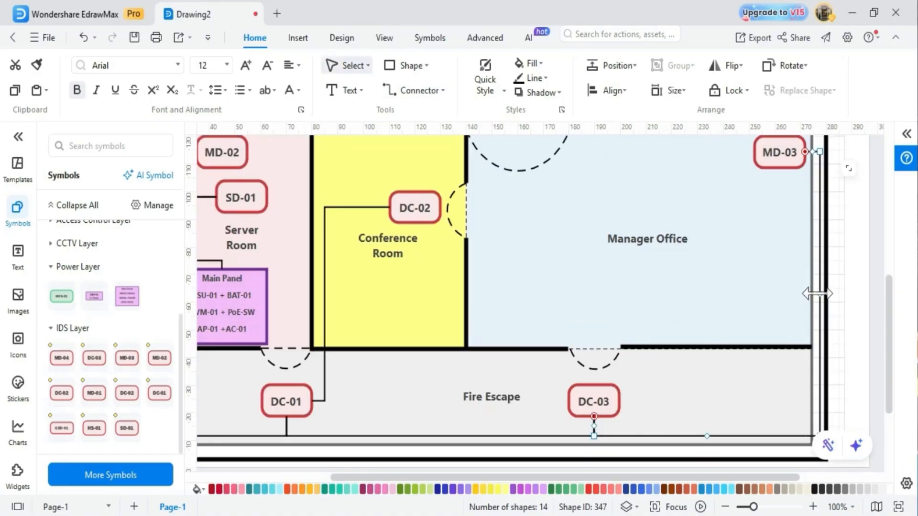
{"action": "scroll", "coordinate": [844, 213], "scroll_direction": "down", "scroll_amount": 2}
- Connect HS-01 to MD-03 and shift its horizontal and vertical segments into the gap between the outer walls
{"action": "scroll", "coordinate": [843, 202], "scroll_direction": "up", "scroll_amount": 5}
{"action": "key", "text": "ctrl+3"}
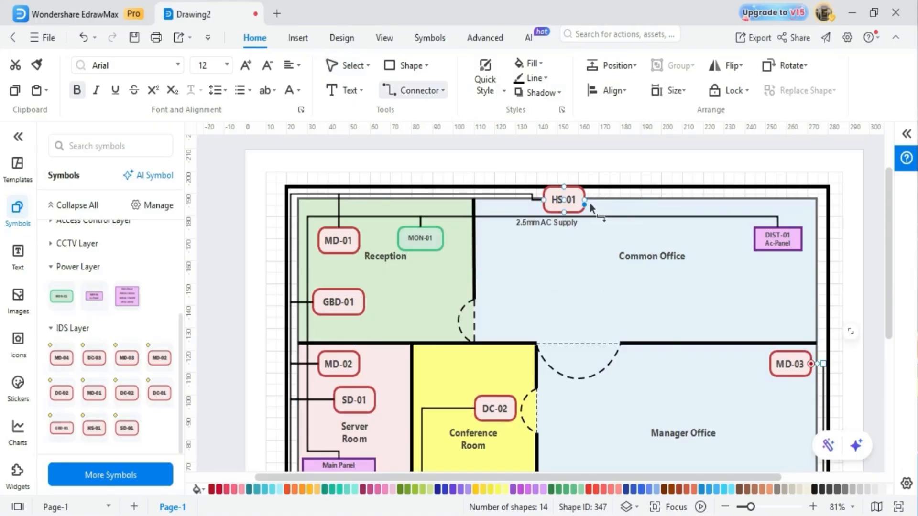
{"action": "left_click_drag", "start_coordinate": [730, 215], "coordinate": [810, 360]}
{"action": "key", "text": "ctrl+1"}
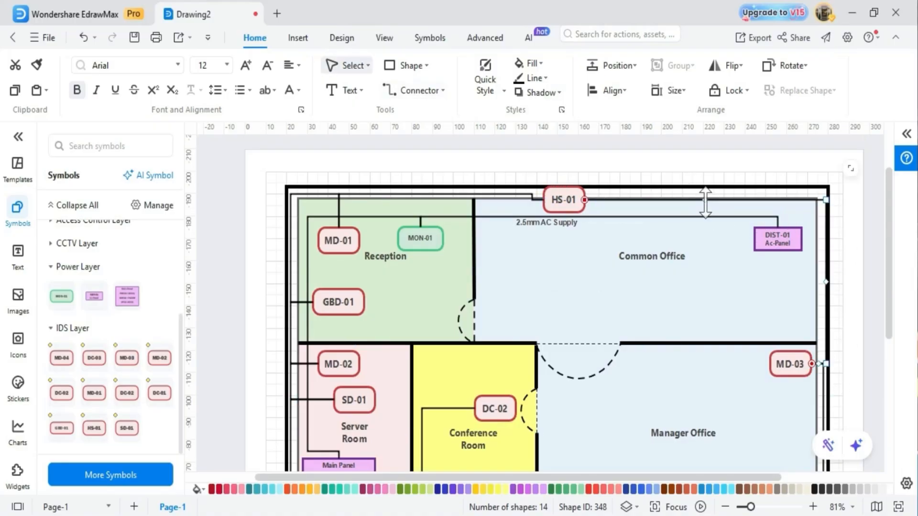
{"action": "scroll", "coordinate": [712, 200], "scroll_direction": "up", "scroll_amount": 5}
{"action": "left_click_drag", "start_coordinate": [703, 186], "coordinate": [703, 189]}
{"action": "scroll", "coordinate": [609, 191], "scroll_direction": "up", "scroll_amount": 4}
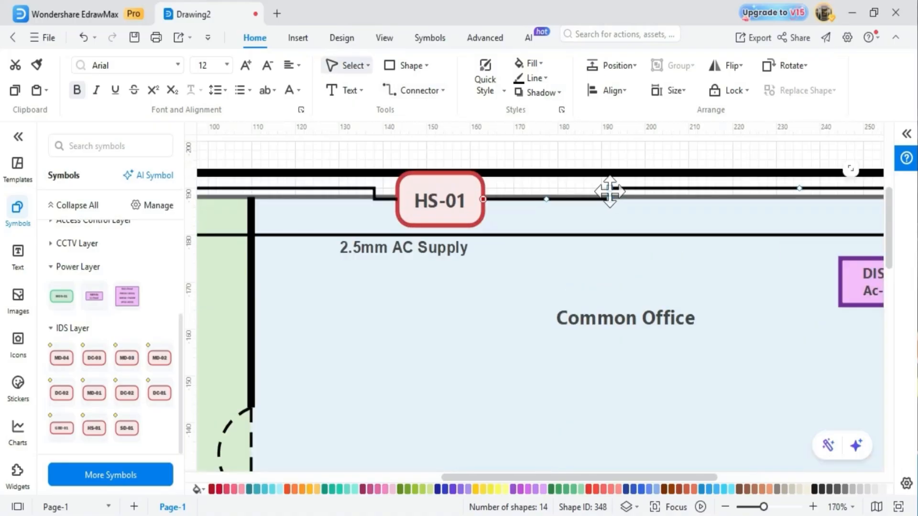
{"action": "scroll", "coordinate": [781, 221], "scroll_direction": "right", "scroll_amount": 6}
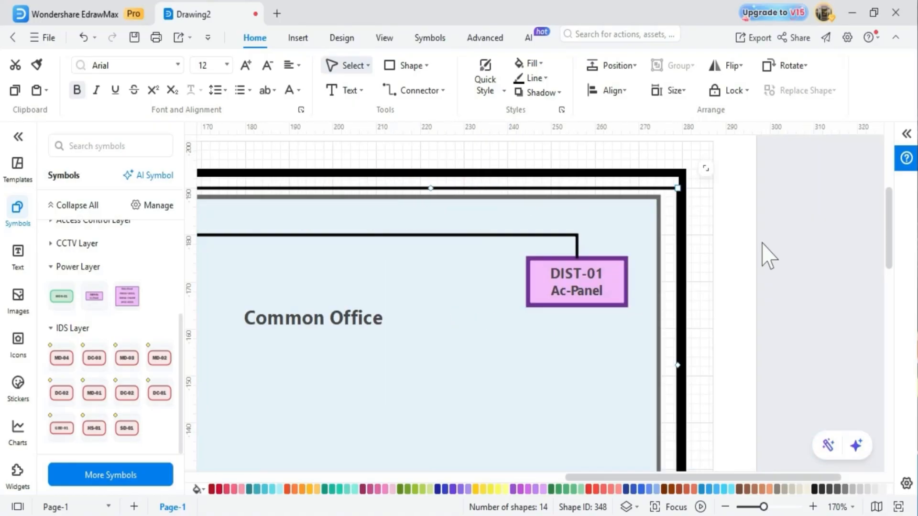
{"action": "left_click_drag", "start_coordinate": [676, 366], "coordinate": [669, 366]}
{"action": "scroll", "coordinate": [709, 350], "scroll_direction": "down", "scroll_amount": 9}
{"action": "left_click", "coordinate": [708, 345]}
{"action": "scroll", "coordinate": [708, 345], "scroll_direction": "down", "scroll_amount": 2}
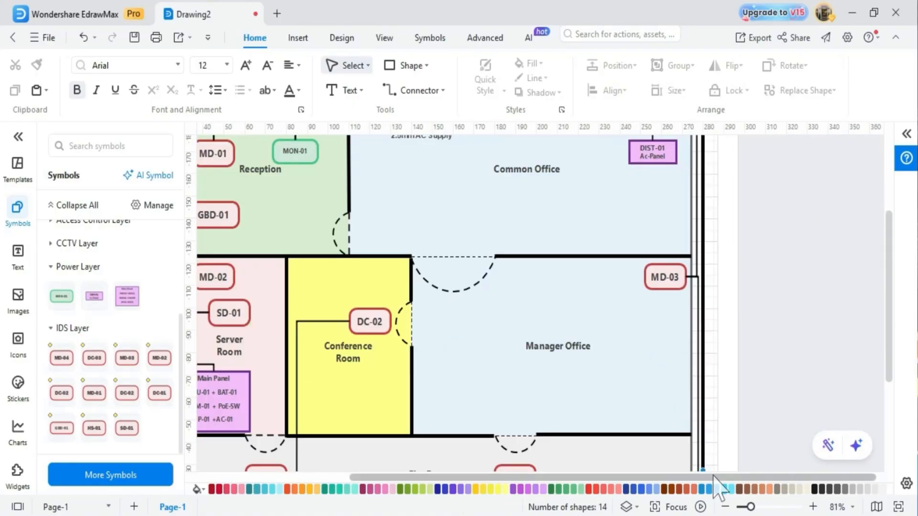
- Connect SD-01 to the Main Panel with a right-angle connector routed through the outer wall gap beside the Server Room
{"action": "left_click_drag", "start_coordinate": [716, 478], "coordinate": [639, 477]}
{"action": "key", "text": "ctrl+3"}
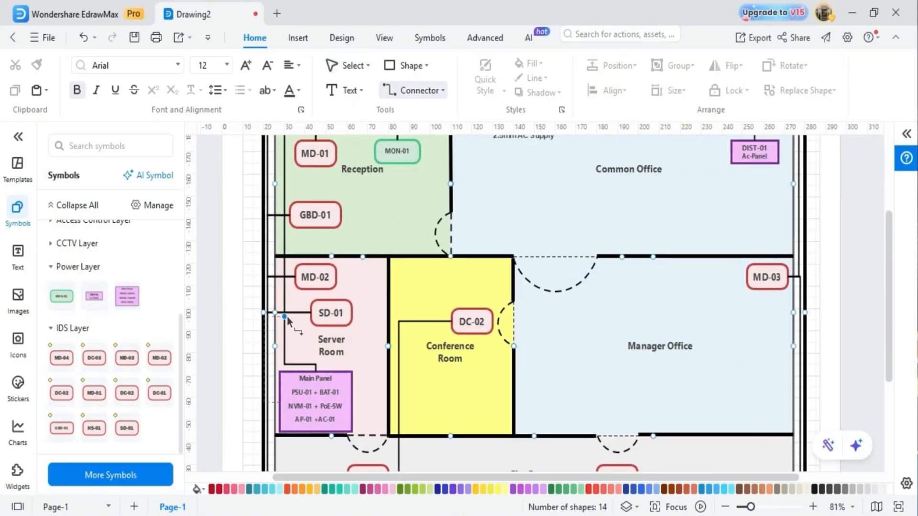
{"action": "left_click_drag", "start_coordinate": [311, 313], "coordinate": [280, 402]}
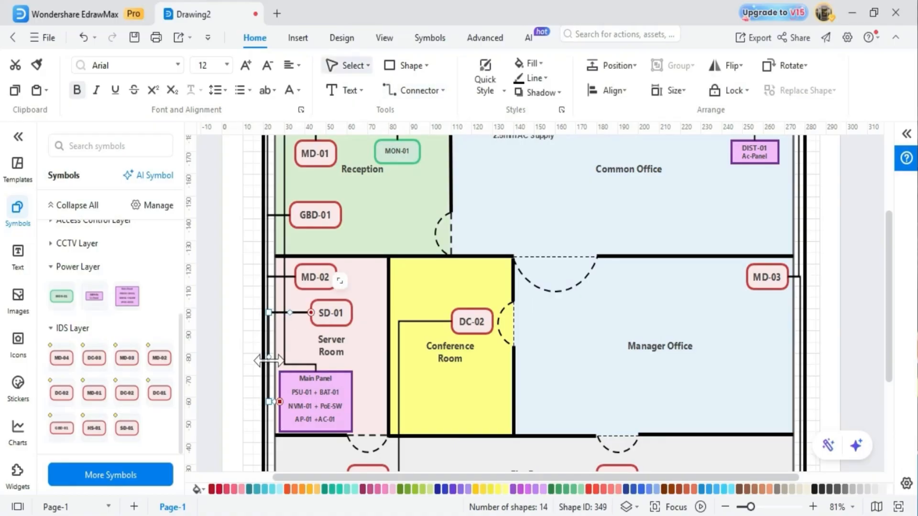
{"action": "scroll", "coordinate": [269, 361], "scroll_direction": "up", "scroll_amount": 5}
{"action": "left_click", "coordinate": [693, 417]}
- Add the text label "22AWG 4 core alarm cable" and place it above the cable run in the Fire Escape
{"action": "scroll", "coordinate": [693, 417], "scroll_direction": "down", "scroll_amount": 5}
{"action": "scroll", "coordinate": [693, 418], "scroll_direction": "up", "scroll_amount": 3}
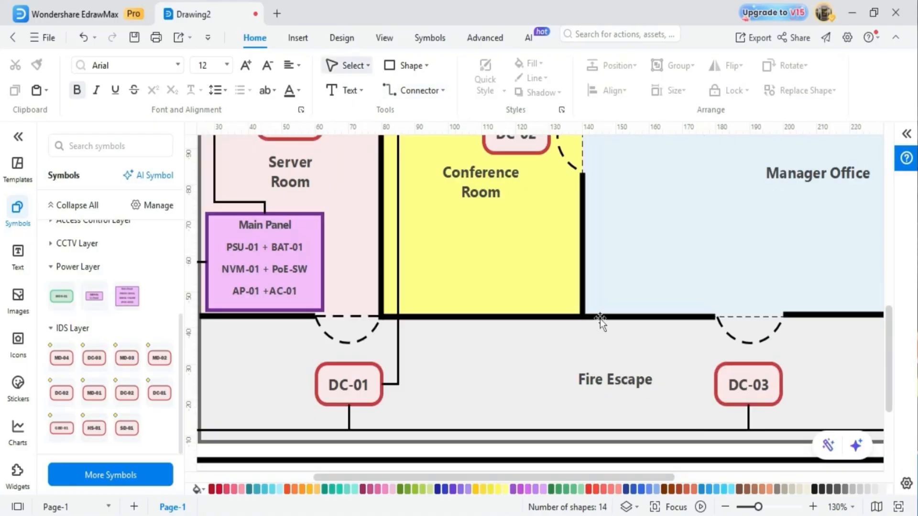
{"action": "left_click", "coordinate": [354, 91]}
{"action": "scroll", "coordinate": [502, 342], "scroll_direction": "down", "scroll_amount": 5}
{"action": "left_click_drag", "start_coordinate": [493, 436], "coordinate": [544, 458]}
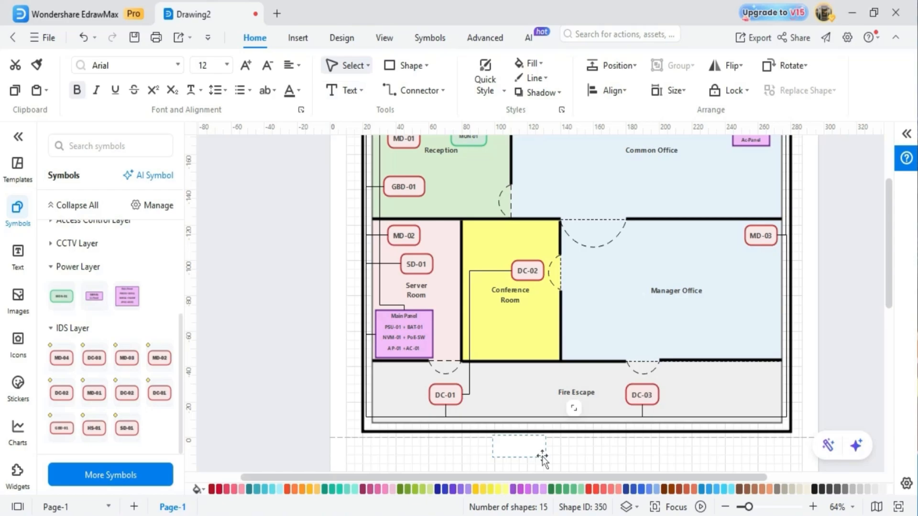
{"action": "type", "text": "22AW"}
{"action": "type", "text": "G 4 core alarm cable"}
{"action": "left_click_drag", "start_coordinate": [546, 447], "coordinate": [561, 411]}
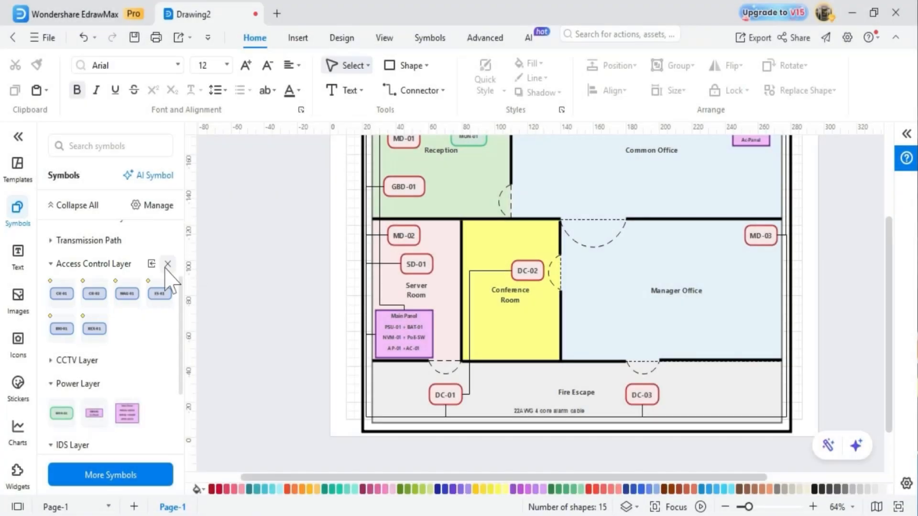
- Place CR-01 and MAG-01 in the Common Office, and stack CR-02, BIO-01 and ES-01 on the wall between Server and Conference Rooms
{"action": "left_click_drag", "start_coordinate": [62, 294], "coordinate": [554, 182]}
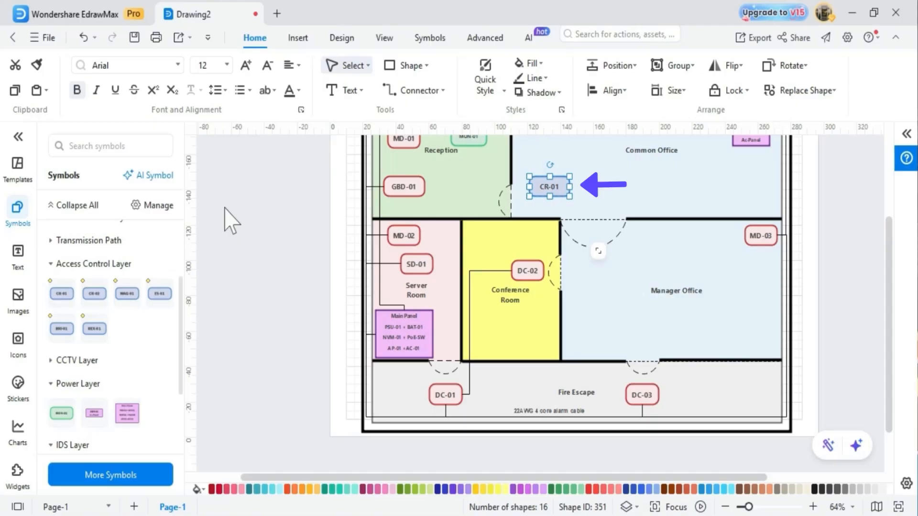
{"action": "left_click_drag", "start_coordinate": [127, 293], "coordinate": [635, 197]}
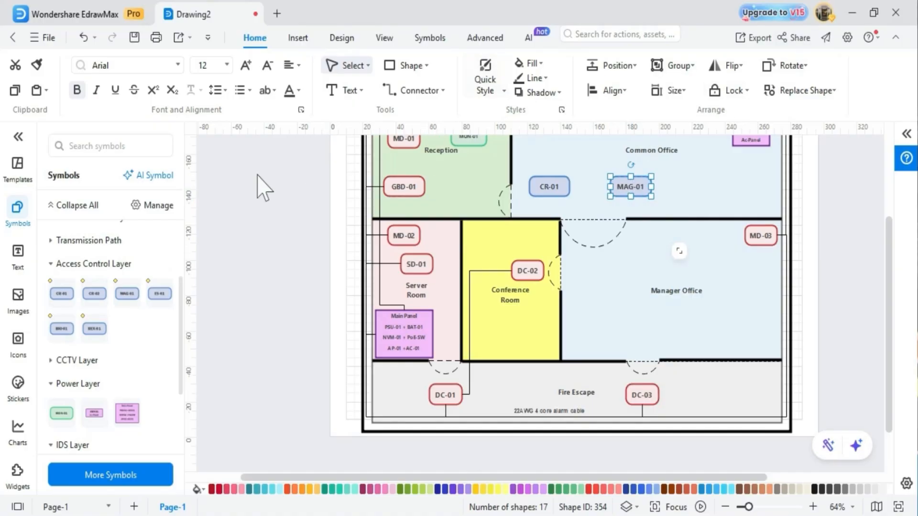
{"action": "left_click_drag", "start_coordinate": [94, 293], "coordinate": [461, 281]}
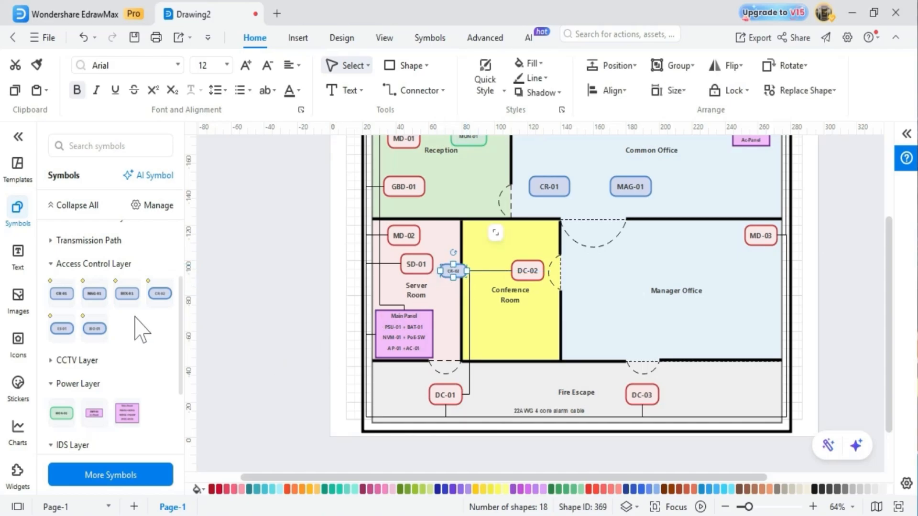
{"action": "left_click_drag", "start_coordinate": [94, 329], "coordinate": [461, 299]}
{"action": "left_click", "coordinate": [275, 311]}
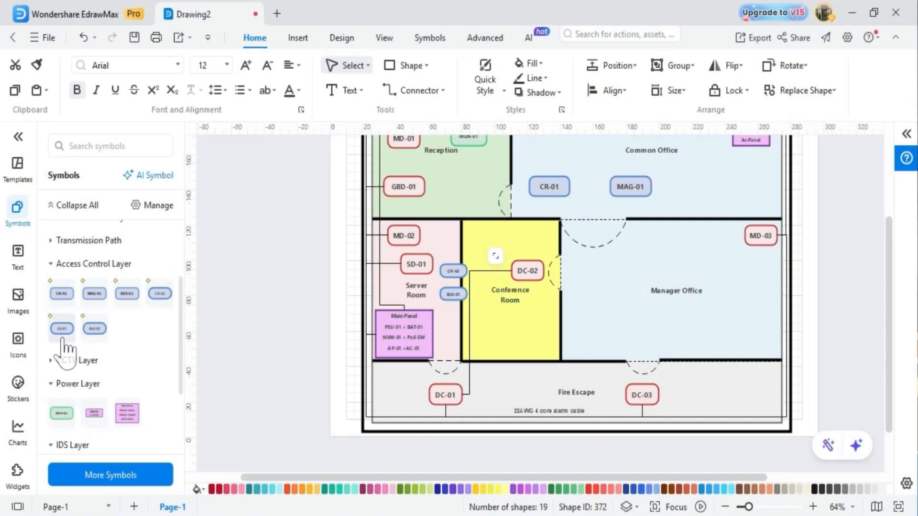
{"action": "left_click_drag", "start_coordinate": [62, 330], "coordinate": [459, 324]}
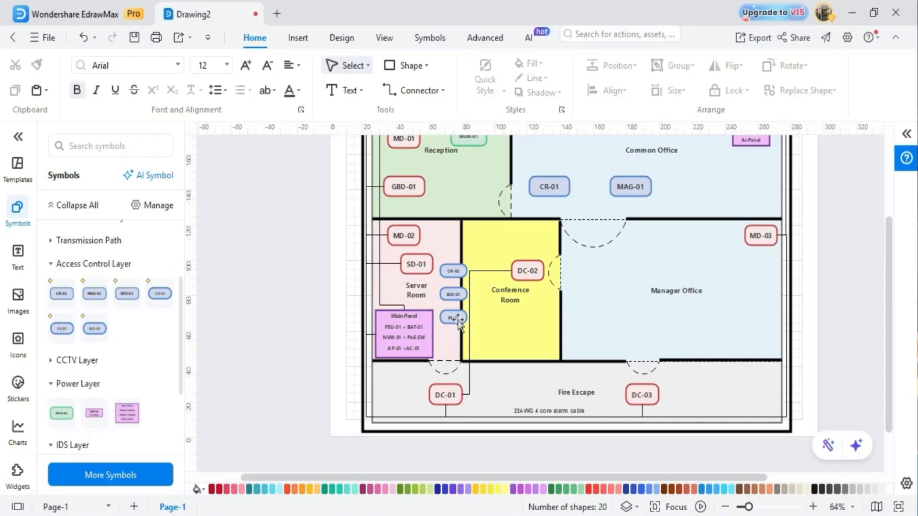
- Connect ES-01 to BIO-01 and BIO-01 to CR-02 with short vertical connectors
{"action": "scroll", "coordinate": [458, 323], "scroll_direction": "up", "scroll_amount": 4}
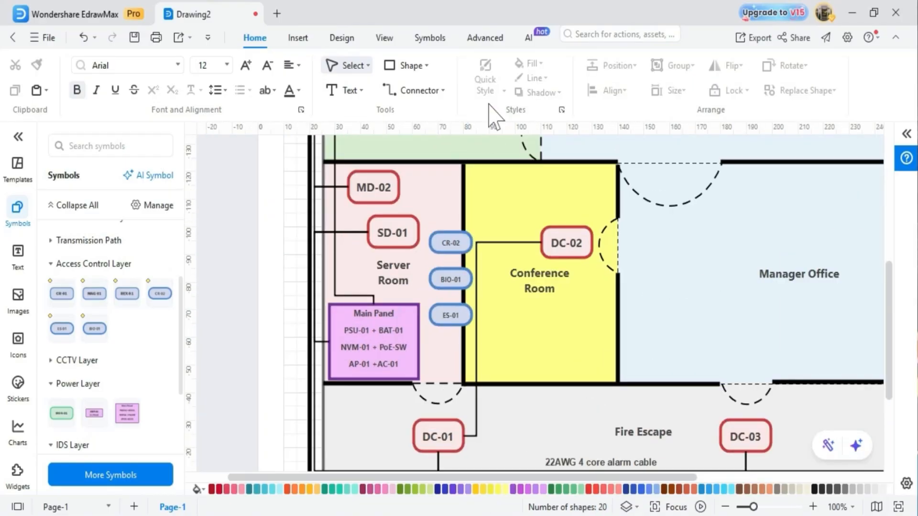
{"action": "left_click", "coordinate": [411, 91]}
{"action": "left_click_drag", "start_coordinate": [451, 306], "coordinate": [451, 273]}
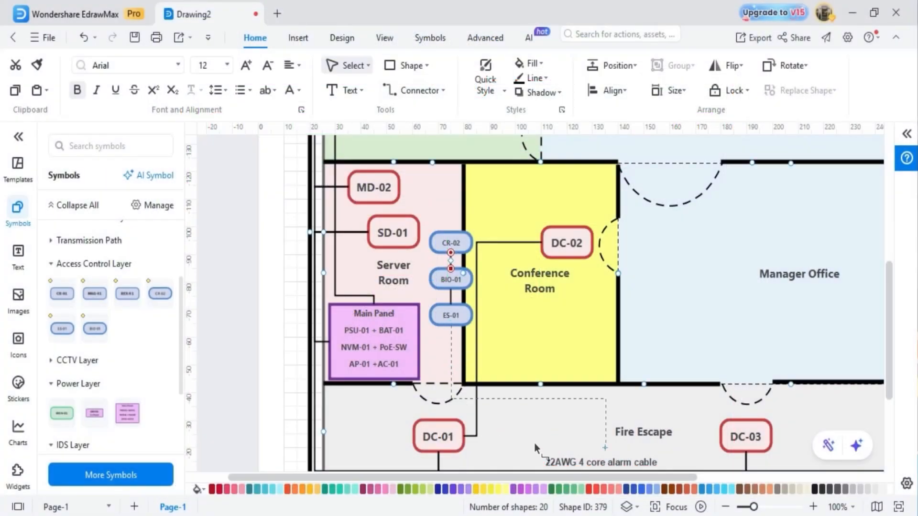
- Connect ES-01 to MAG-01 with a connector rerouted through the doorways and the Fire Escape, and connect MAG-01 to CR-01
{"action": "left_click_drag", "start_coordinate": [770, 226], "coordinate": [729, 175]}
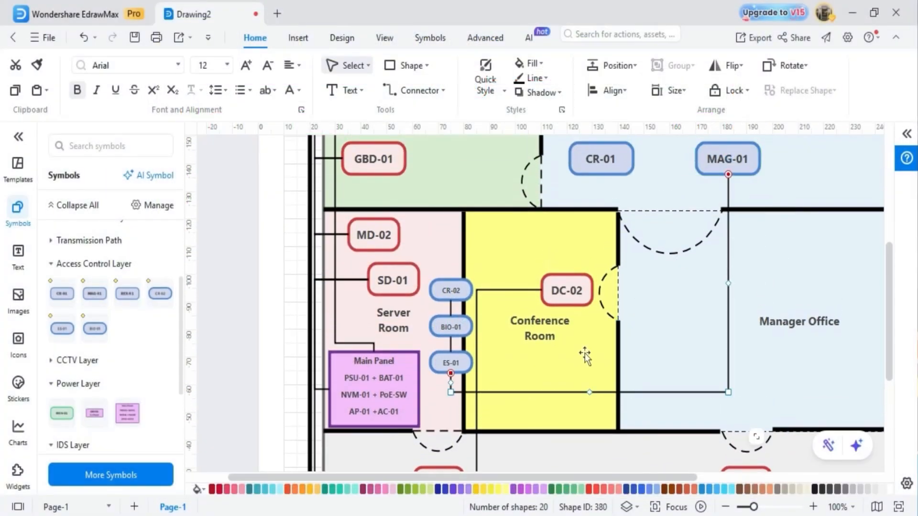
{"action": "left_click_drag", "start_coordinate": [589, 393], "coordinate": [584, 447]}
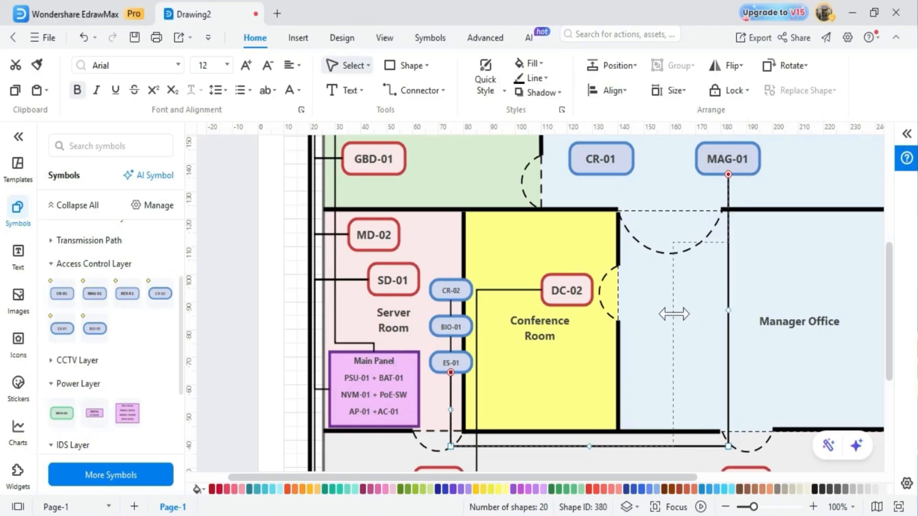
{"action": "left_click_drag", "start_coordinate": [717, 362], "coordinate": [698, 216]}
{"action": "left_click_drag", "start_coordinate": [670, 343], "coordinate": [741, 341]}
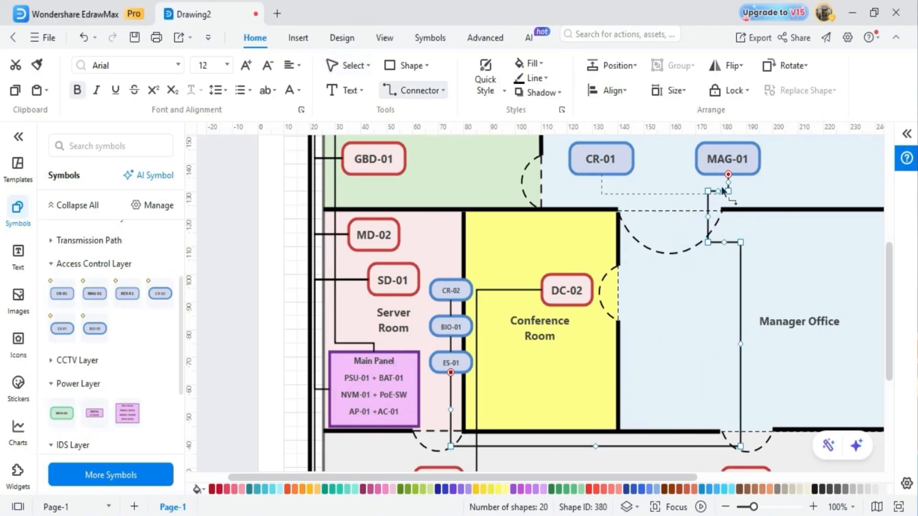
{"action": "left_click_drag", "start_coordinate": [728, 177], "coordinate": [728, 175]}
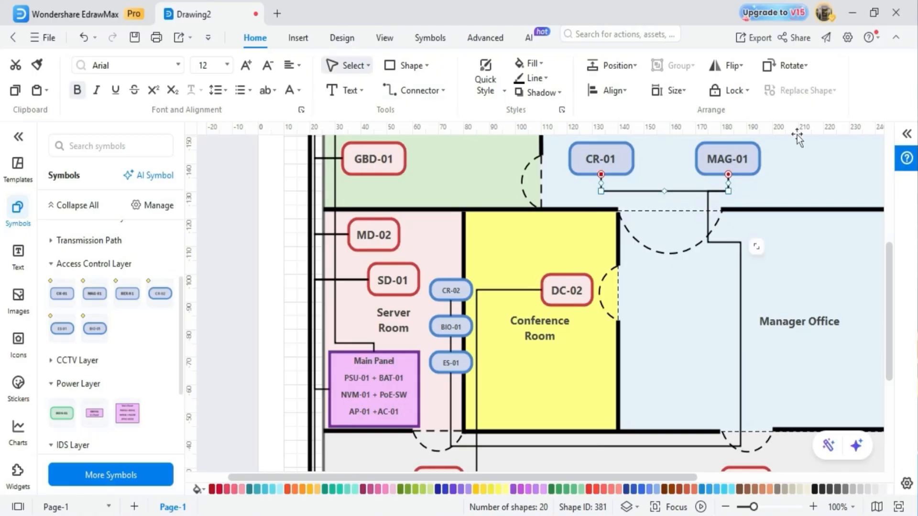
- Add the size 10 text label "6C 18AWG reader cable" on one line, rotated vertically beside the cable run in the Manager Office
{"action": "left_click", "coordinate": [346, 90]}
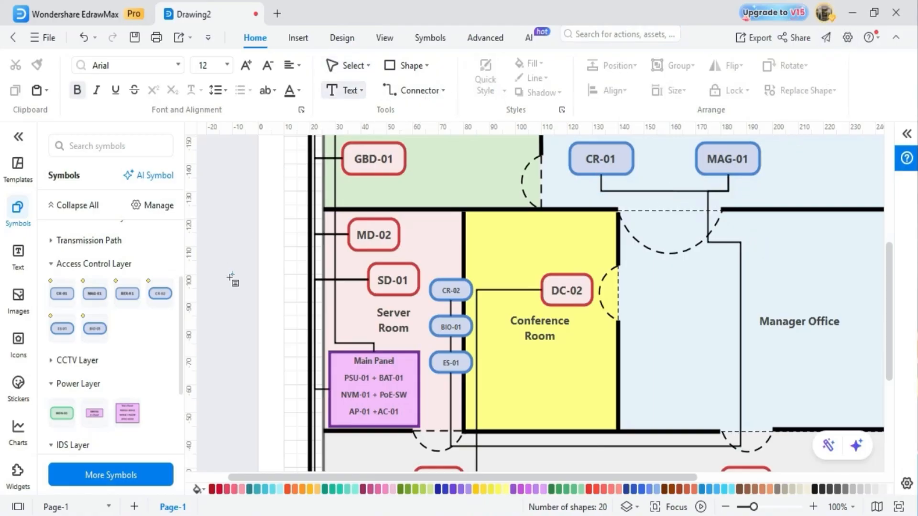
{"action": "left_click", "coordinate": [235, 273]}
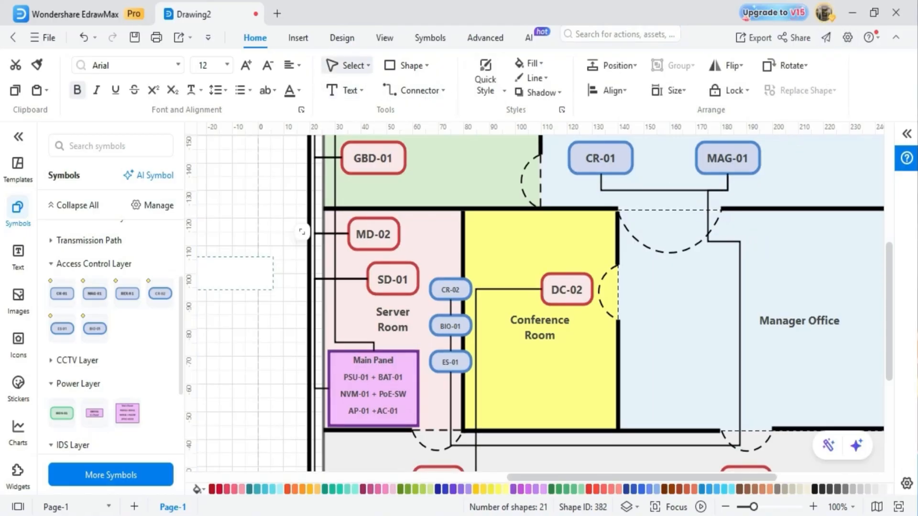
{"action": "type", "text": "6C 18AWG reade"}
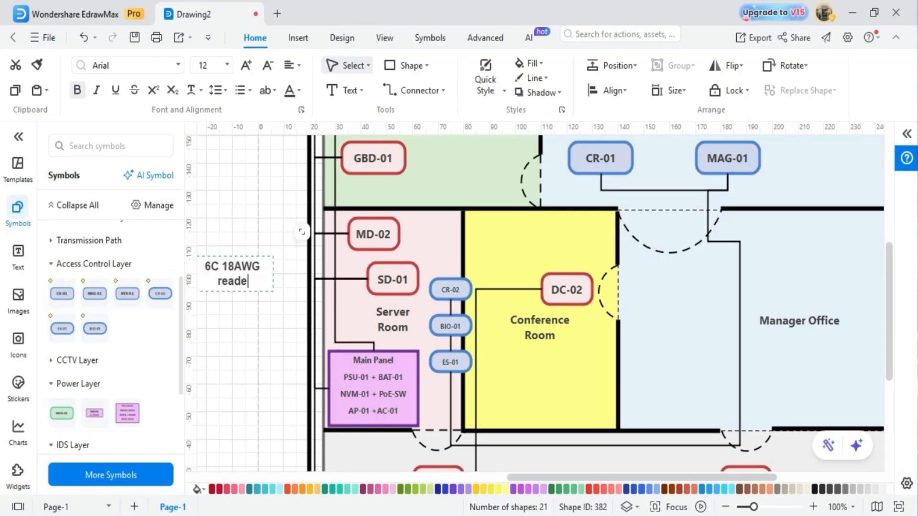
{"action": "type", "text": "r cable"}
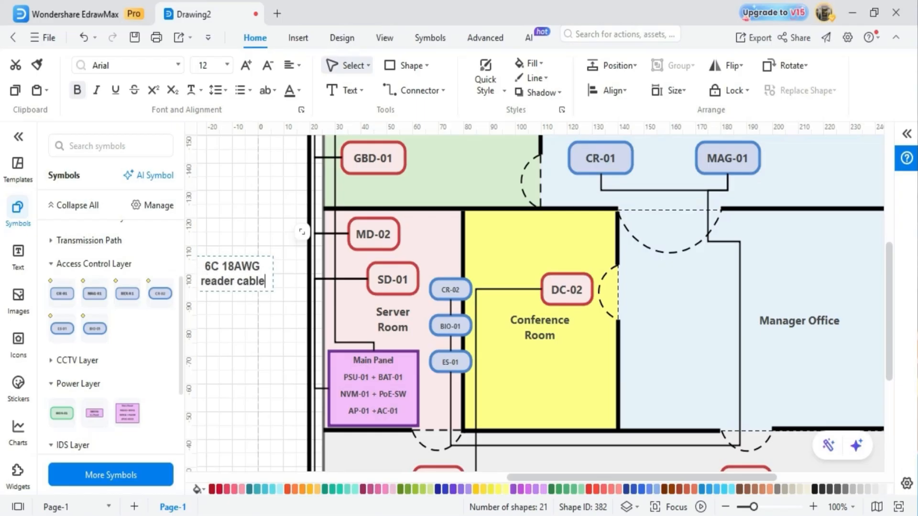
{"action": "left_click_drag", "start_coordinate": [274, 274], "coordinate": [295, 276]}
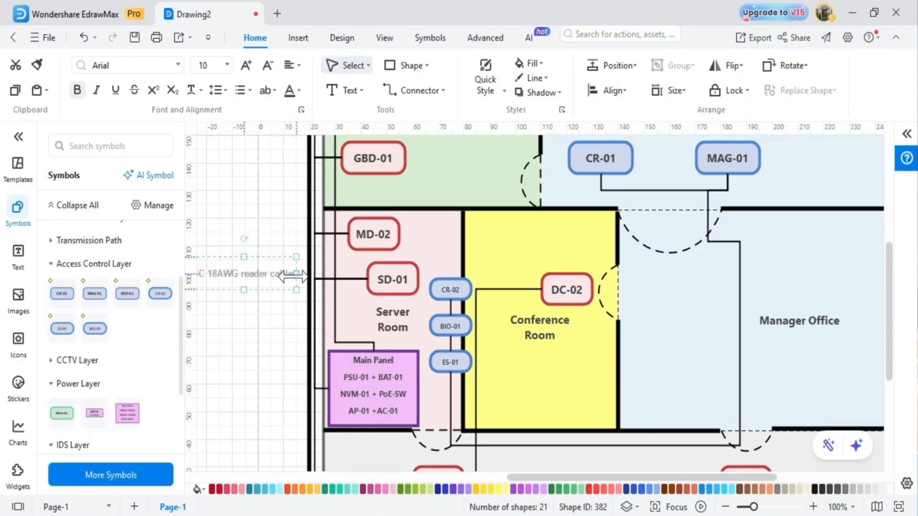
{"action": "left_click_drag", "start_coordinate": [244, 241], "coordinate": [725, 338]}
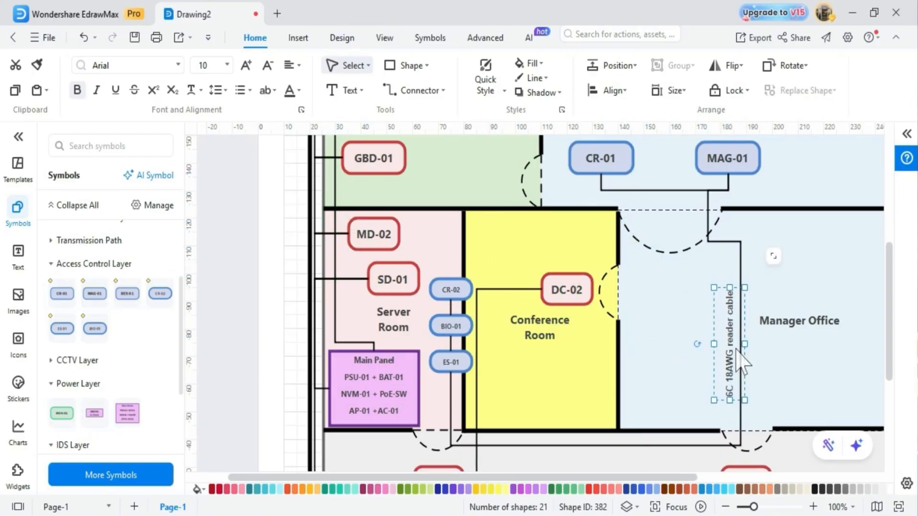
{"action": "left_click", "coordinate": [267, 315]}
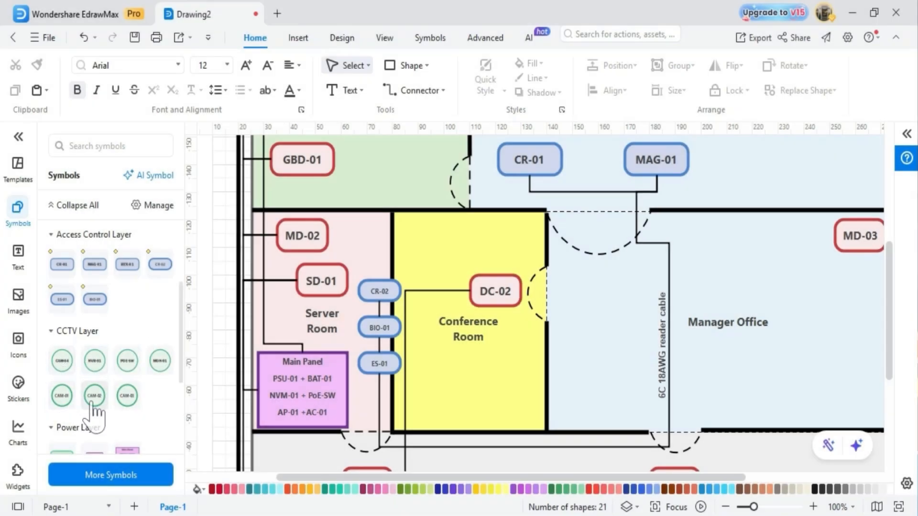
- Place camera CAM-02 in the Conference Room, CAM-01 in Reception and CAM-03 in the Common Office
{"action": "left_click_drag", "start_coordinate": [93, 405], "coordinate": [440, 256]}
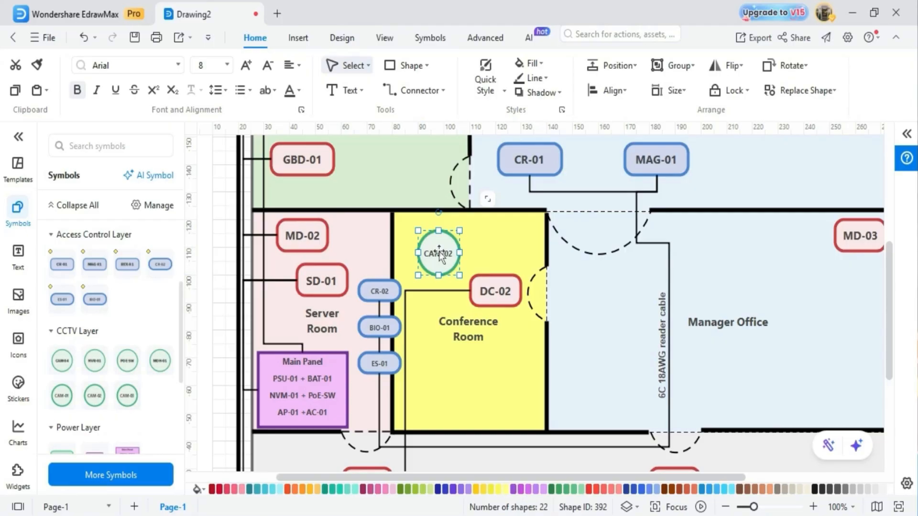
{"action": "scroll", "coordinate": [512, 246], "scroll_direction": "up", "scroll_amount": 3}
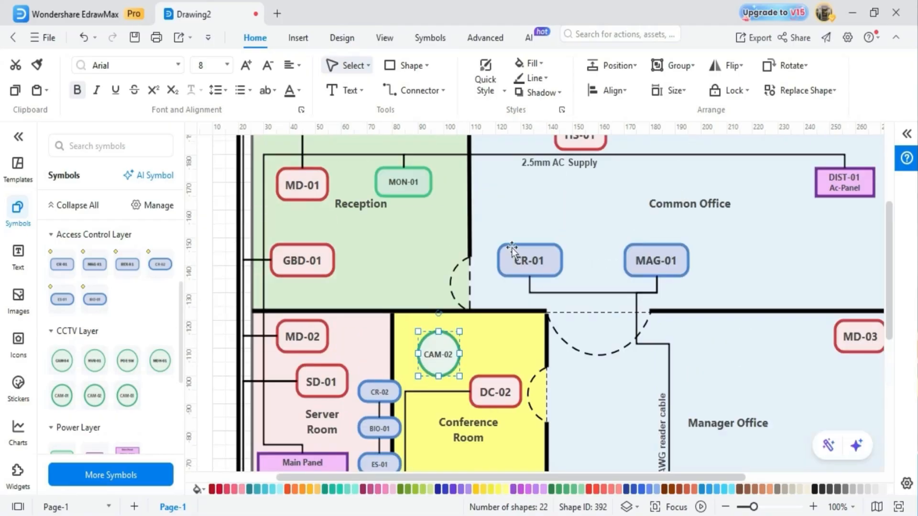
{"action": "left_click_drag", "start_coordinate": [62, 398], "coordinate": [410, 311]}
{"action": "left_click_drag", "start_coordinate": [130, 399], "coordinate": [776, 302]}
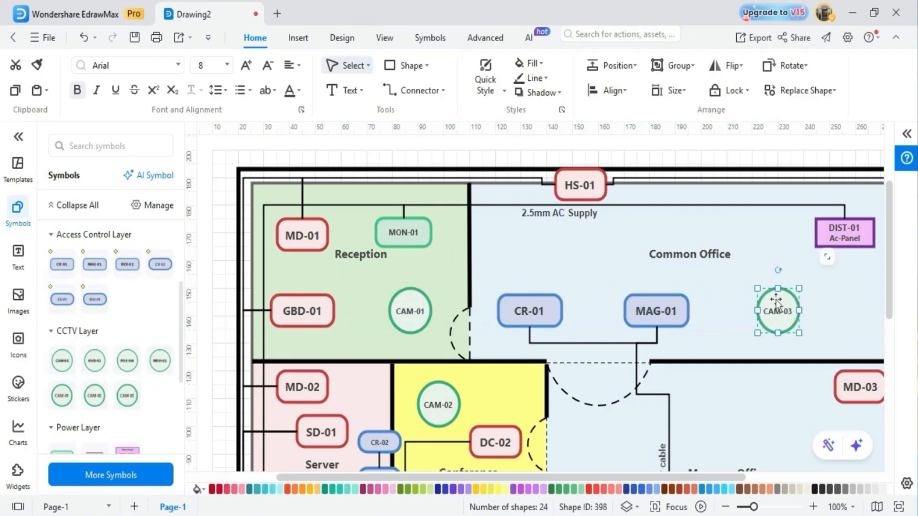
- Connect CAM-03 to CAM-01, and connect CAM-01 to CAM-02 with a connector rerouted through the Reception and Conference Room doorways
{"action": "scroll", "coordinate": [770, 287], "scroll_direction": "down", "scroll_amount": 2}
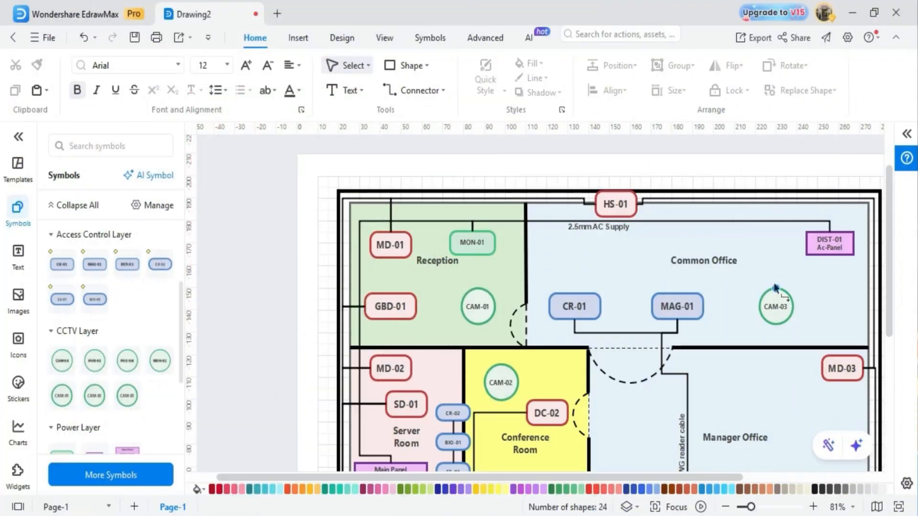
{"action": "left_click", "coordinate": [597, 283]}
{"action": "scroll", "coordinate": [495, 334], "scroll_direction": "down", "scroll_amount": 2}
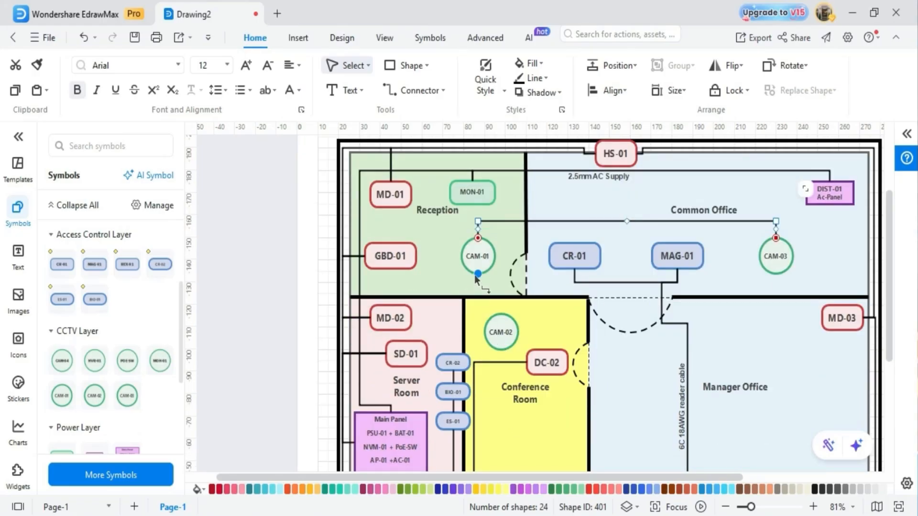
{"action": "mouse_move", "coordinate": [477, 273]}
{"action": "left_mouse_down"}
{"action": "mouse_move", "coordinate": [479, 293]}
{"action": "mouse_move", "coordinate": [529, 328]}
{"action": "mouse_move", "coordinate": [519, 332]}
{"action": "left_mouse_up"}
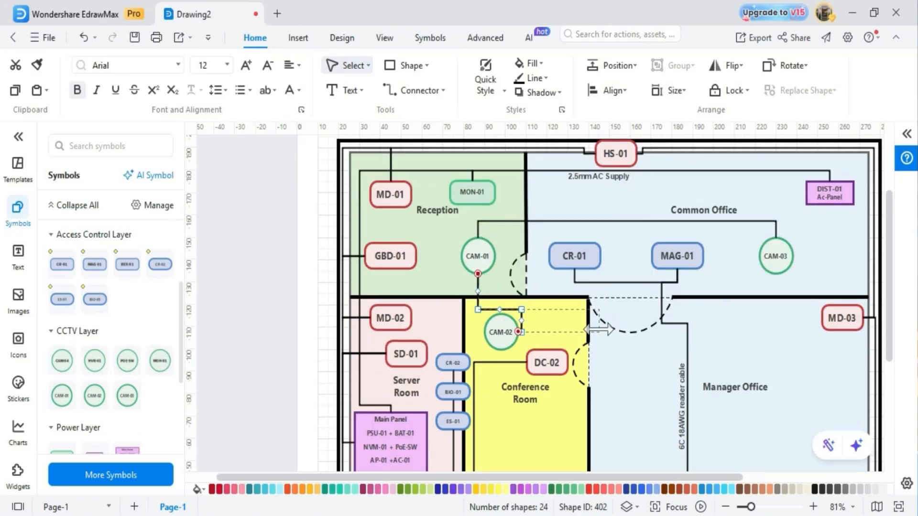
{"action": "left_click_drag", "start_coordinate": [599, 330], "coordinate": [599, 330]}
{"action": "left_click_drag", "start_coordinate": [541, 310], "coordinate": [545, 288]}
{"action": "left_click_drag", "start_coordinate": [558, 332], "coordinate": [588, 355]}
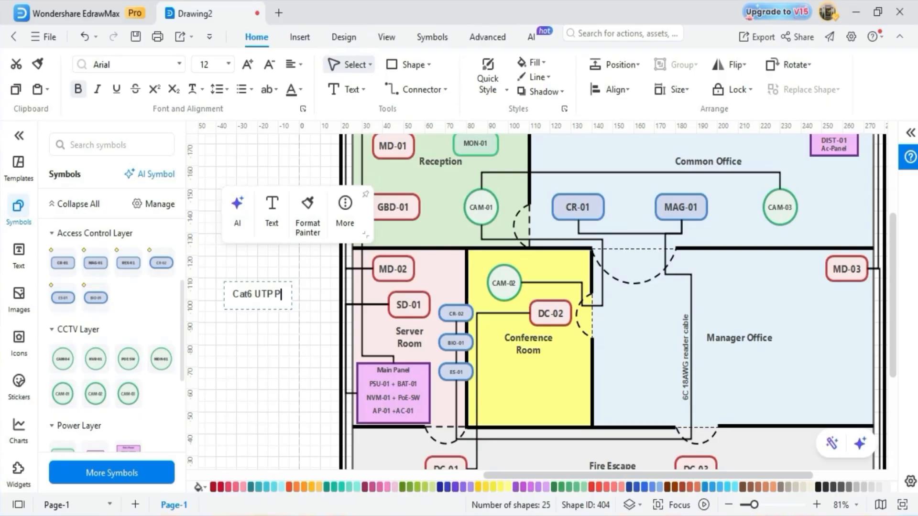
- Add the size 10 text label "Cat6 UTP PoE" and place it just above the cable between CAM-01 and CAM-03
{"action": "type", "text": "E"}
{"action": "key", "text": "Escape"}
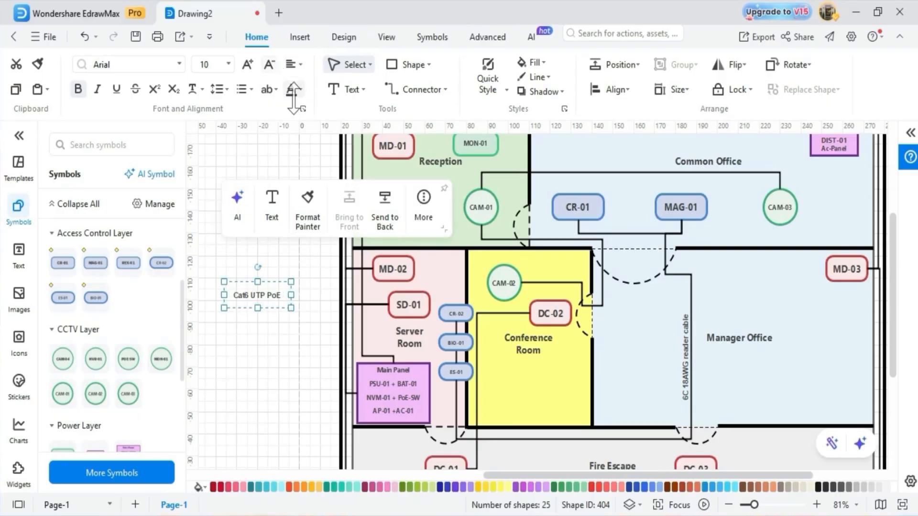
{"action": "left_click_drag", "start_coordinate": [292, 295], "coordinate": [279, 298]}
{"action": "left_click_drag", "start_coordinate": [611, 177], "coordinate": [617, 186]}
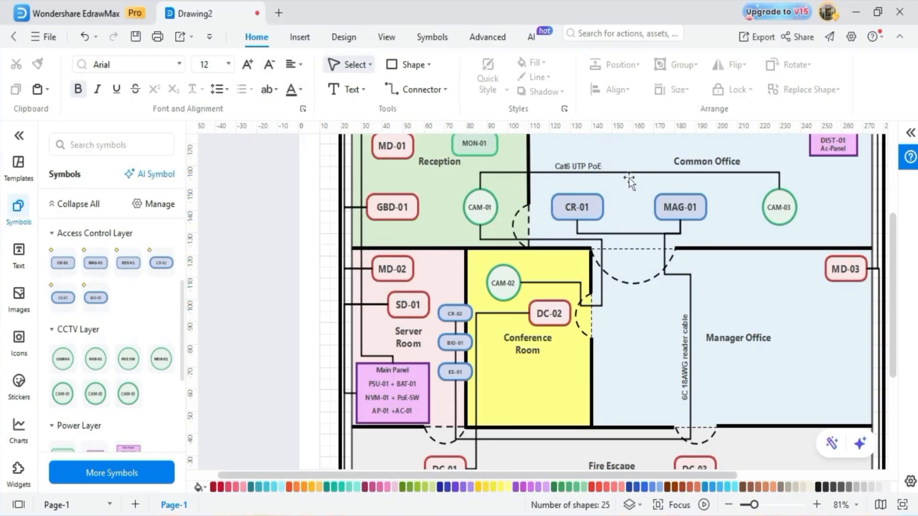